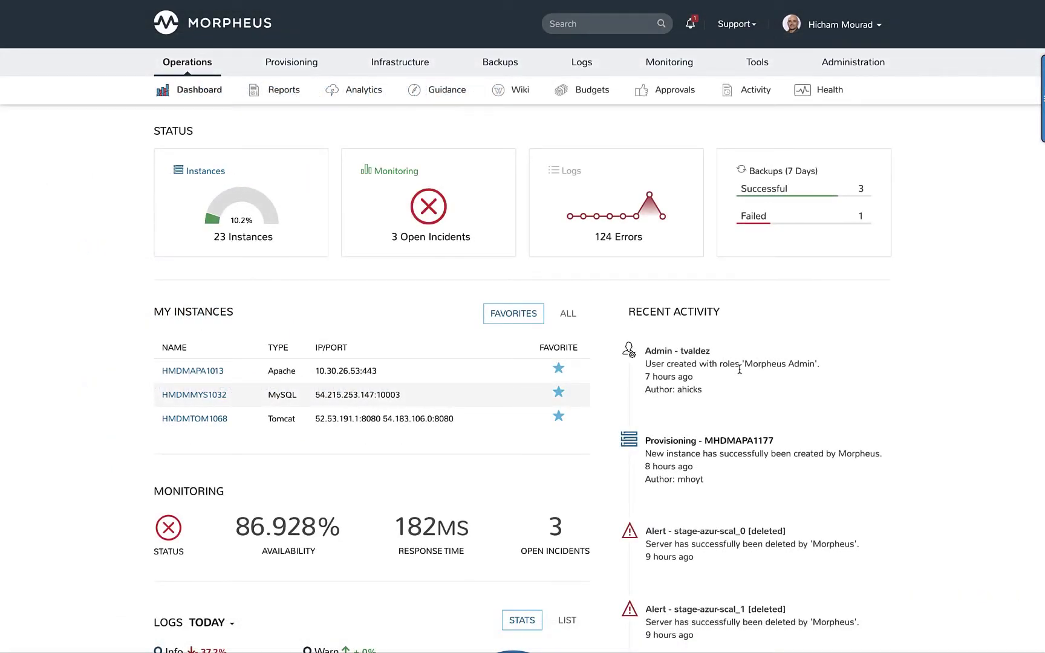
Step: Start a new ActiveMQ instance in the ServiceNow group on VMware Demo Cluster
{"action": "mouse_move", "coordinate": [300, 65]}
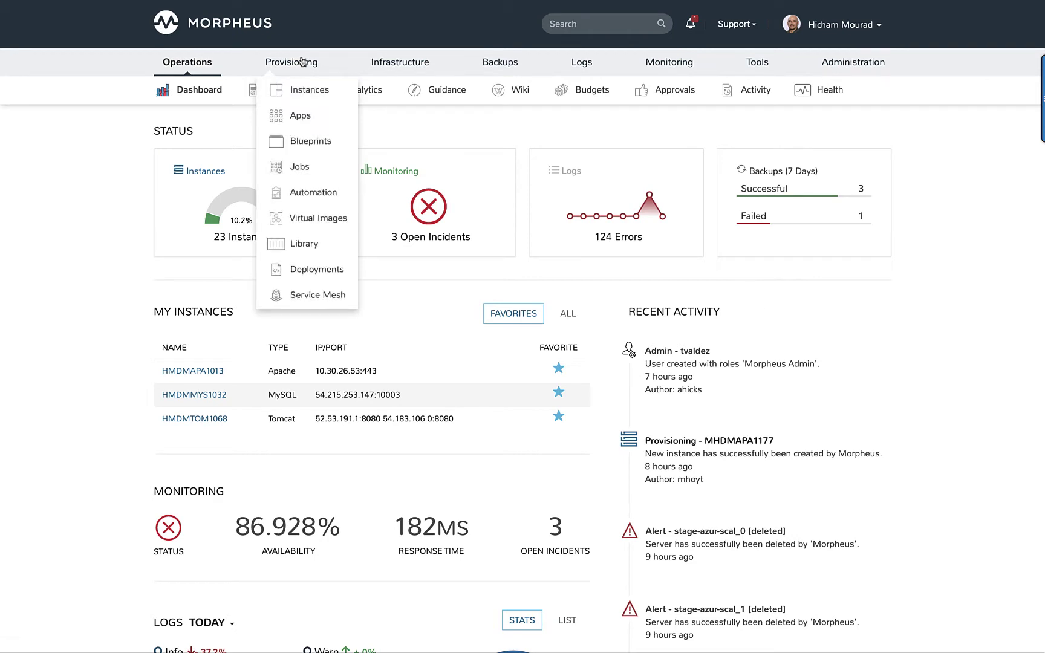
{"action": "left_click", "coordinate": [302, 92]}
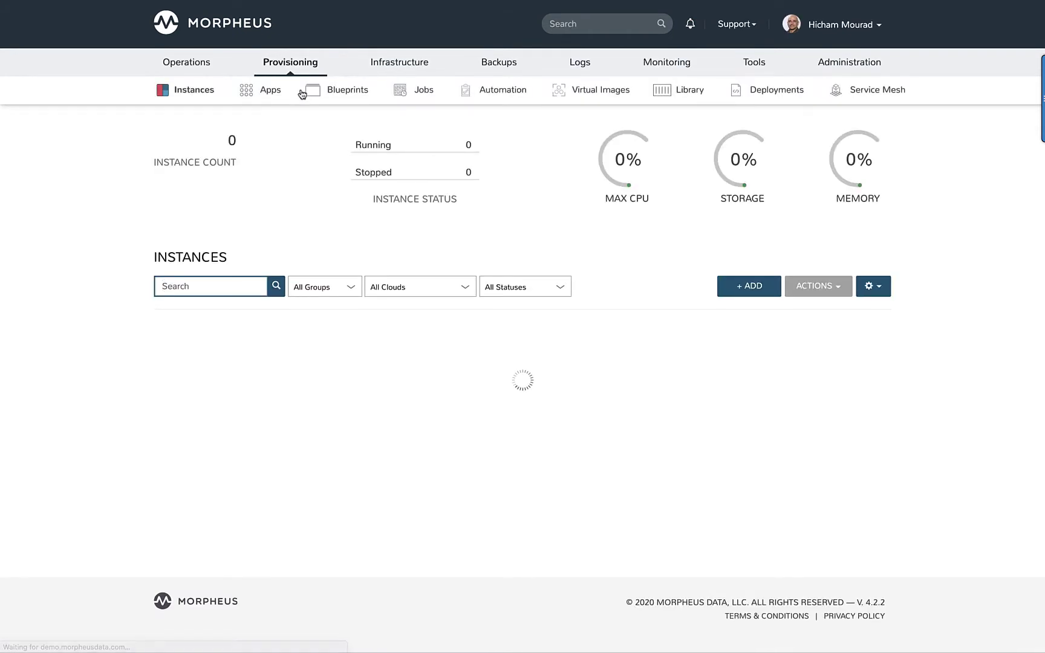
{"action": "left_click", "coordinate": [752, 288]}
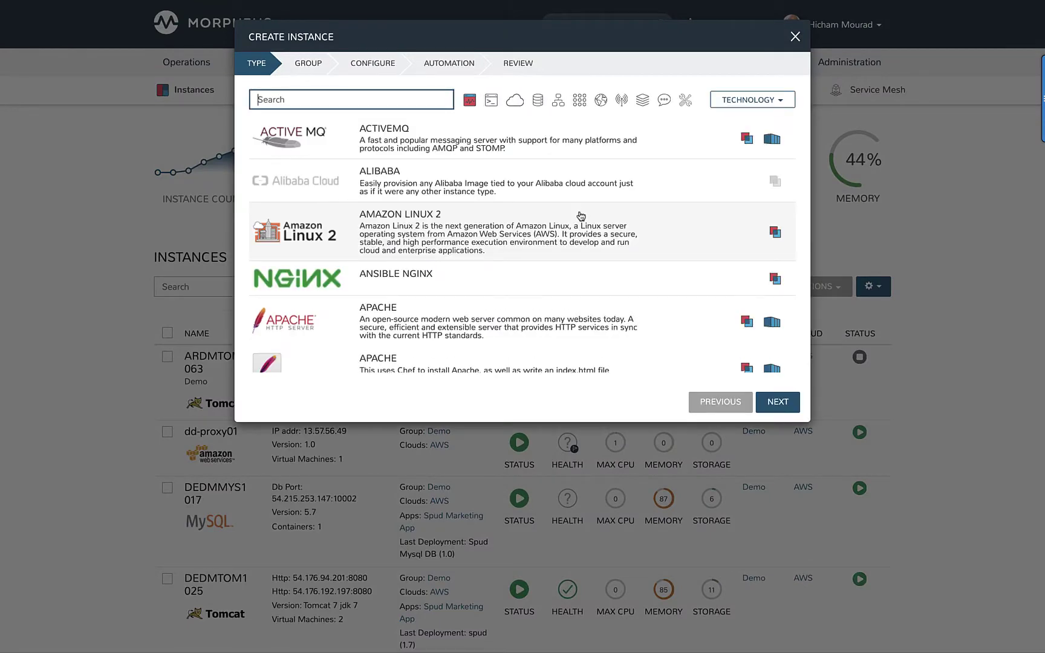
{"action": "left_click", "coordinate": [424, 148]}
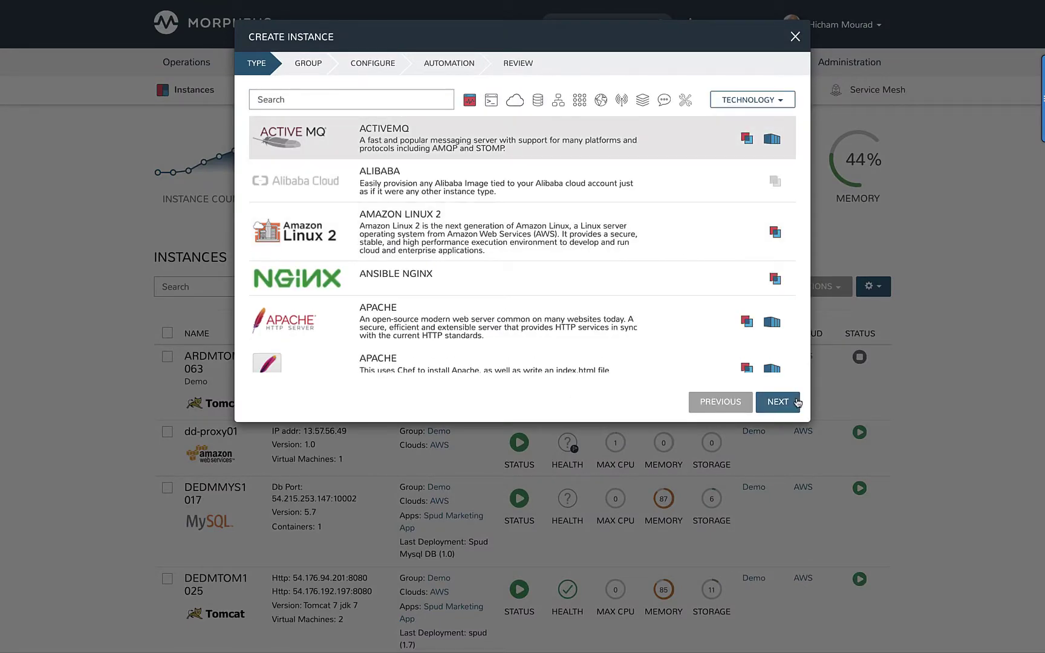
{"action": "left_click", "coordinate": [778, 402]}
{"action": "left_click", "coordinate": [576, 136]}
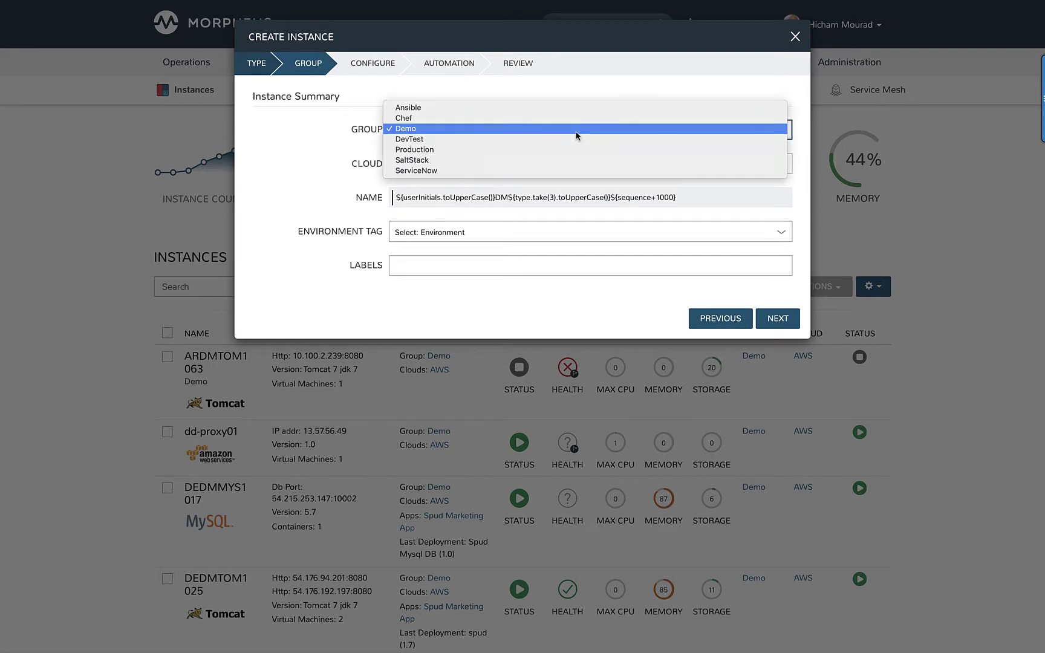
{"action": "left_click", "coordinate": [551, 172]}
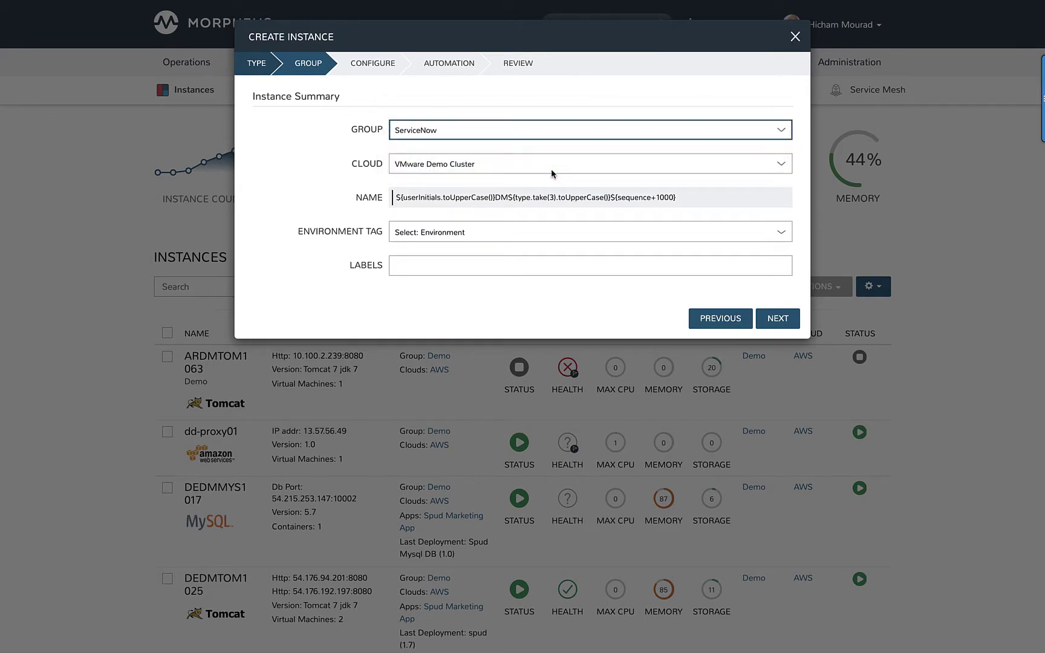
{"action": "left_click", "coordinate": [784, 320]}
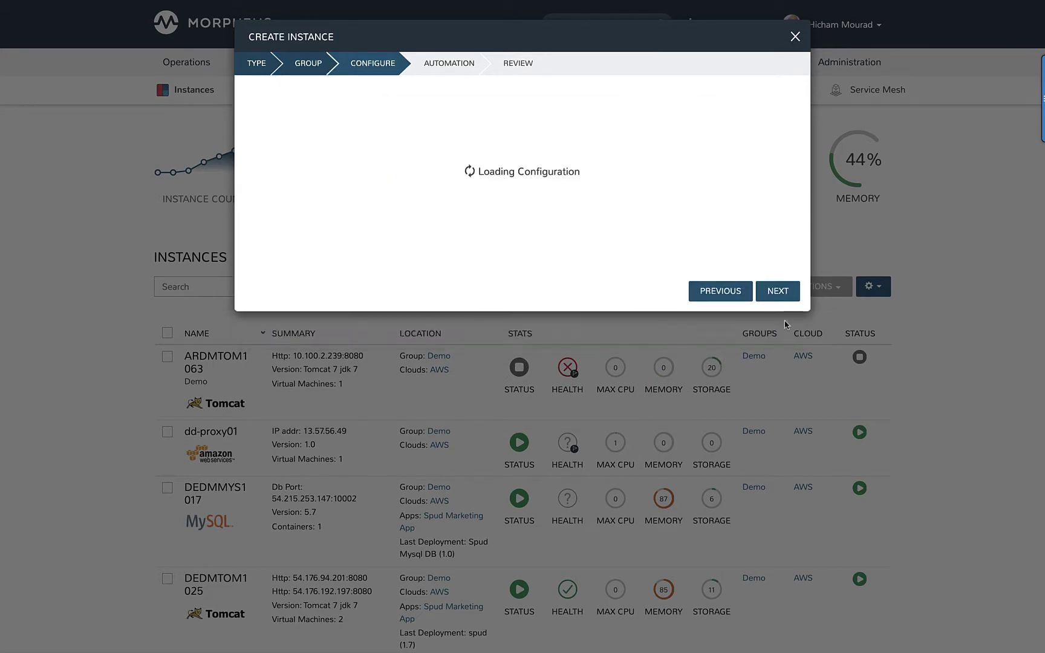
Step: Choose the VMware ActiveMQ layout, Demo-vSAN / Demo pool, VLAN0002 network and the admin login
{"action": "left_click", "coordinate": [762, 161]}
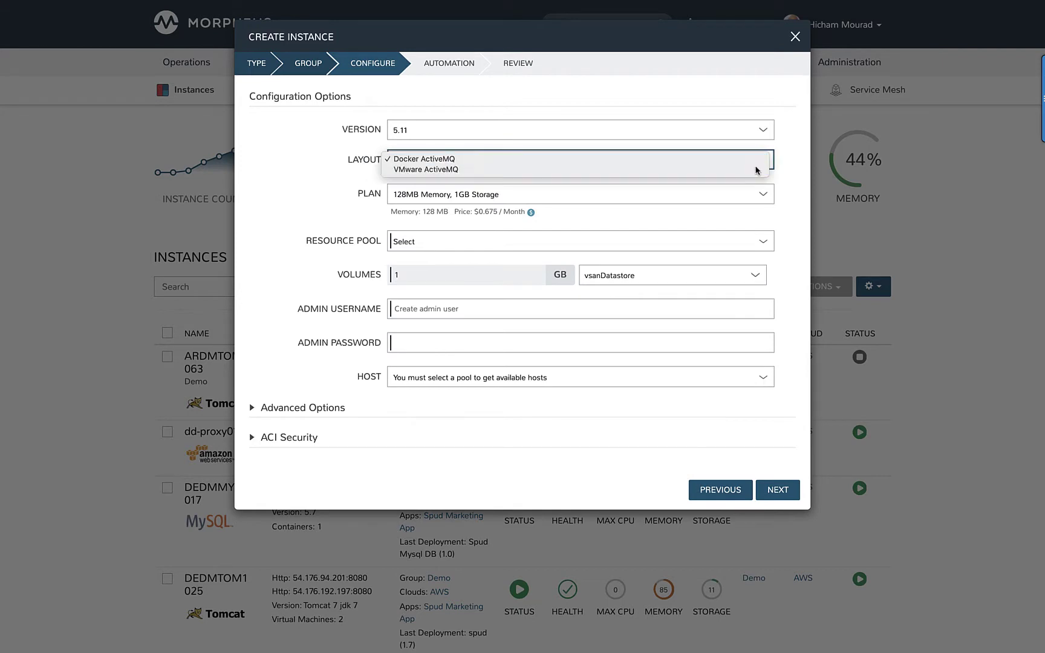
{"action": "left_click", "coordinate": [757, 169]}
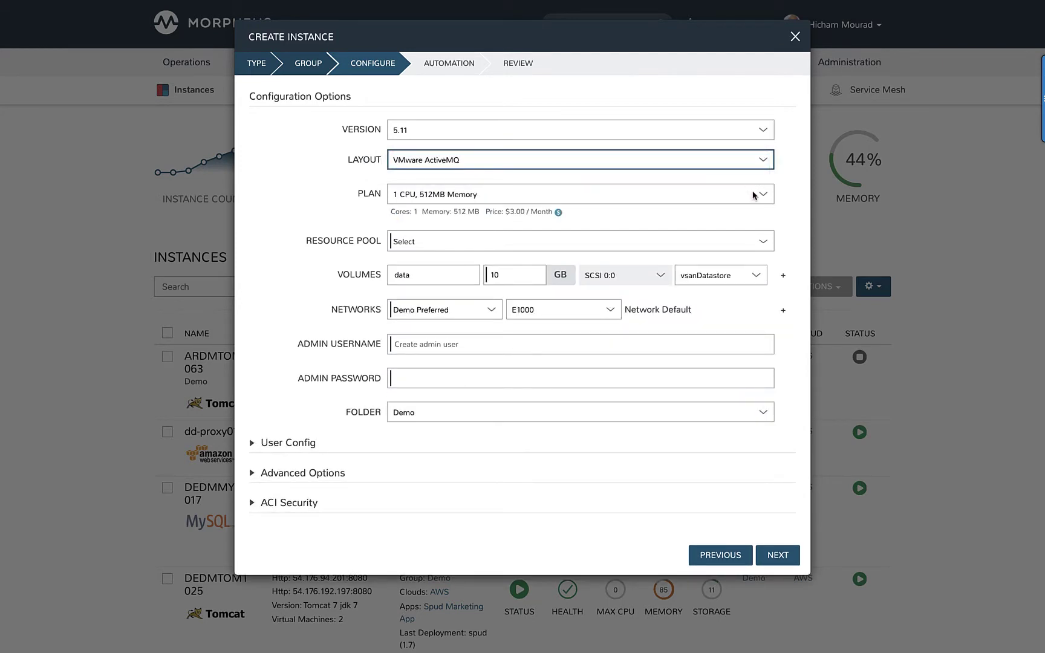
{"action": "left_click", "coordinate": [722, 243]}
{"action": "left_click", "coordinate": [722, 251]}
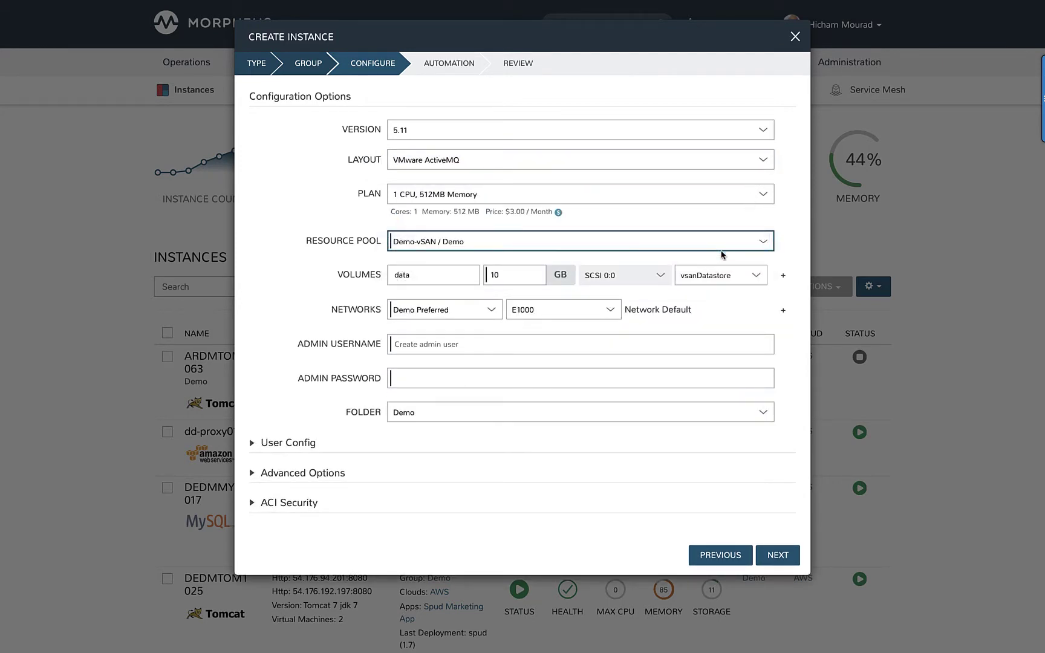
{"action": "left_click", "coordinate": [484, 312]}
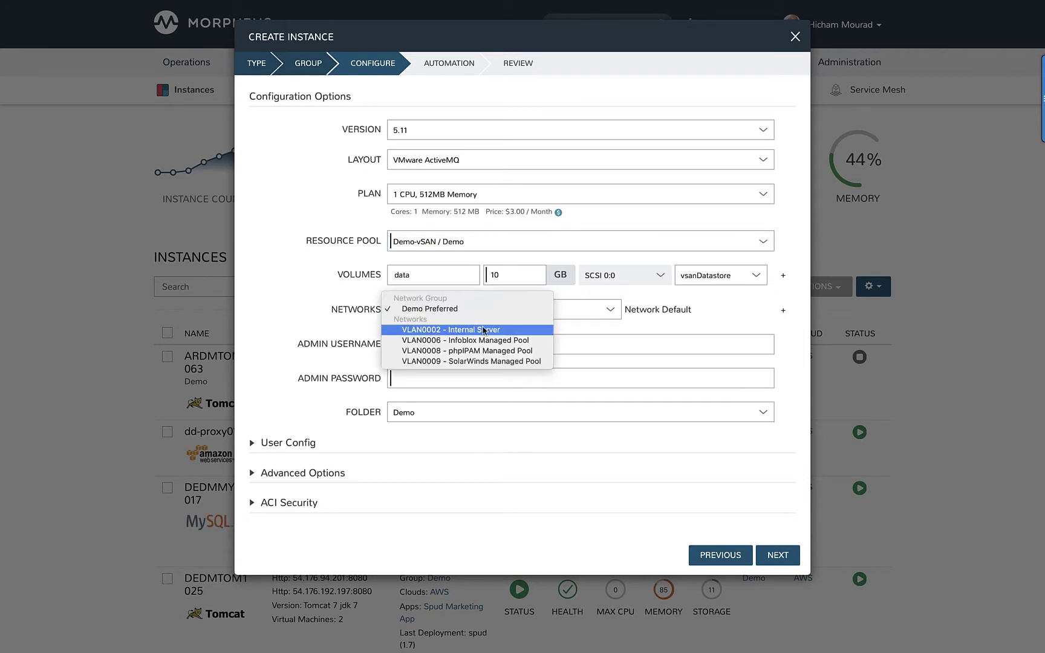
{"action": "left_click", "coordinate": [486, 330]}
{"action": "left_click", "coordinate": [494, 344]}
{"action": "type", "text": "admin"}
{"action": "key", "text": "Tab"}
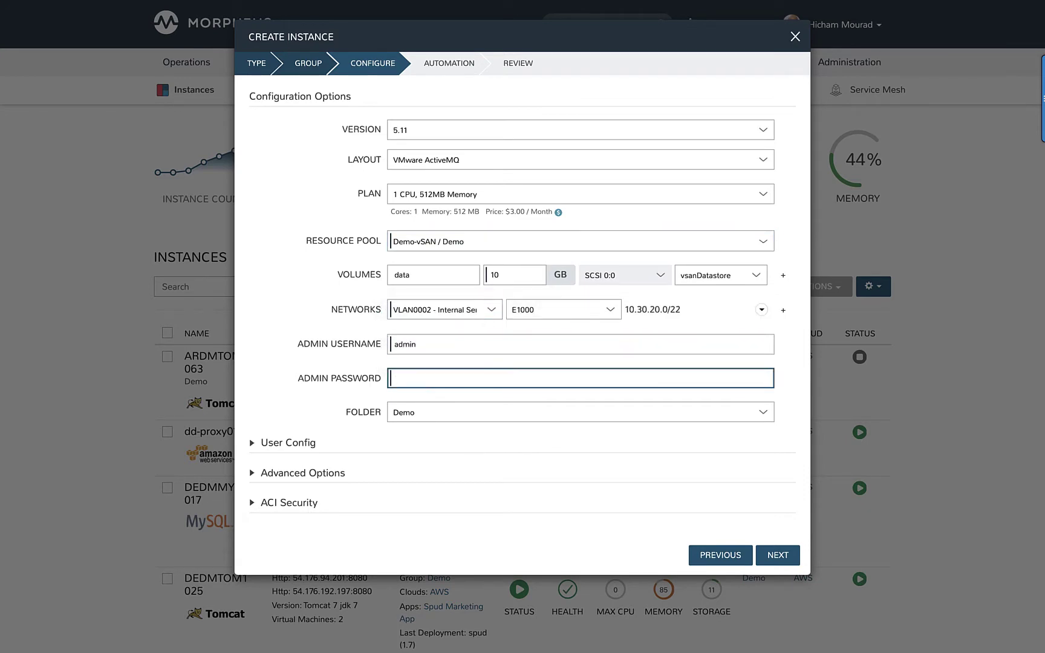
Step: Advance past Automation and Review to create instance HMDMACT1010
{"action": "left_click", "coordinate": [776, 555]}
{"action": "left_click", "coordinate": [771, 240]}
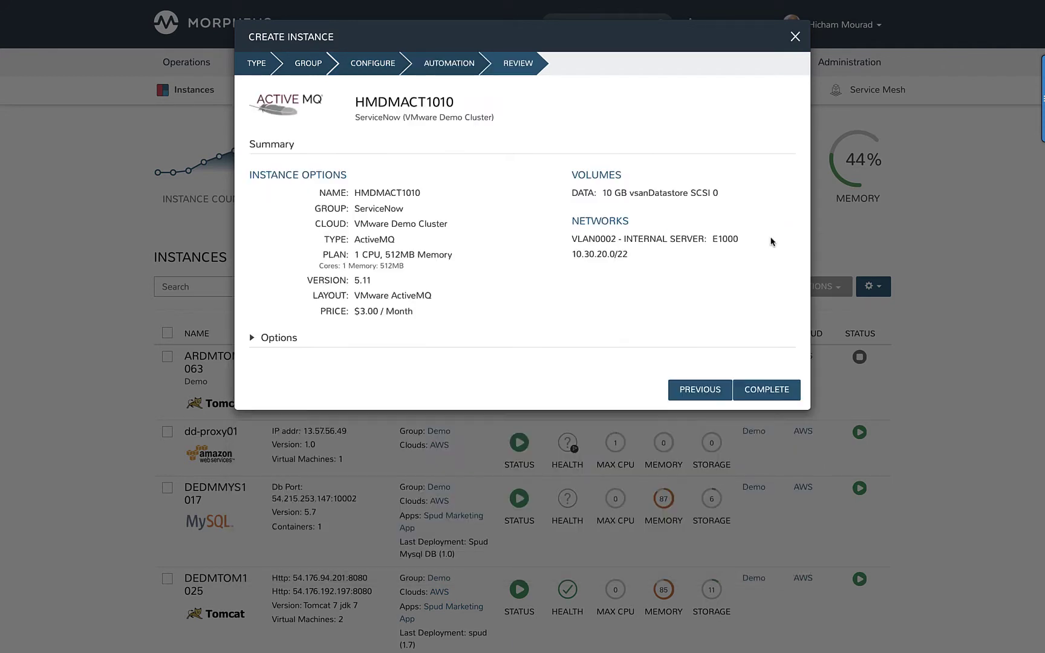
{"action": "left_click", "coordinate": [771, 392]}
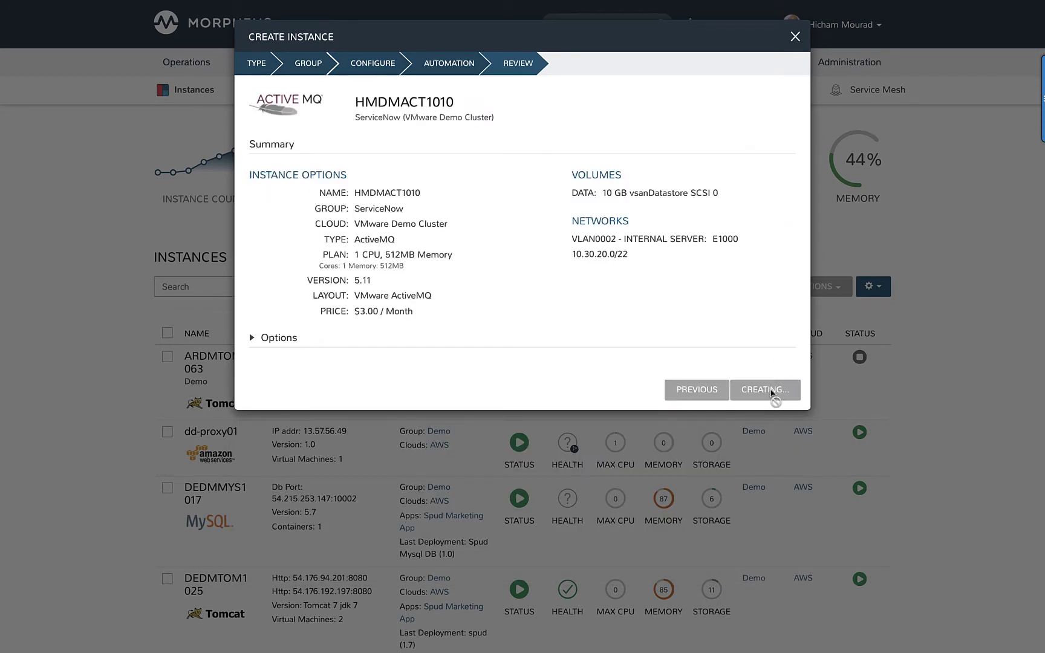
{"action": "left_click", "coordinate": [353, 287]}
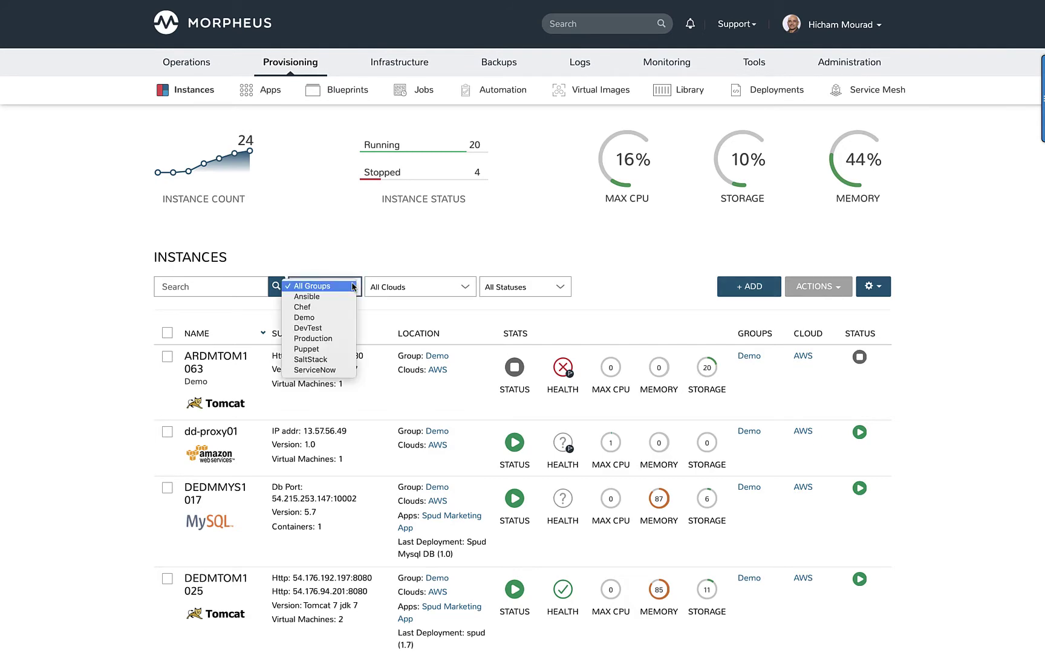
Step: Filter instances to the ServiceNow group and search ServiceNow for the copied approval request number
{"action": "left_click", "coordinate": [329, 376]}
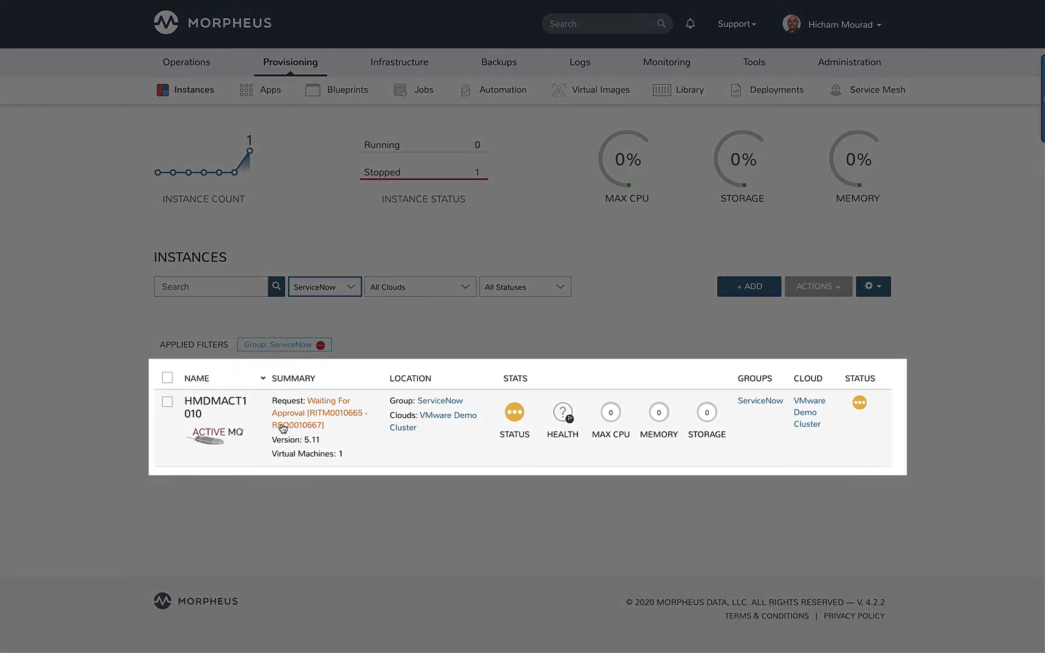
{"action": "left_click_drag", "start_coordinate": [270, 431], "coordinate": [315, 427]}
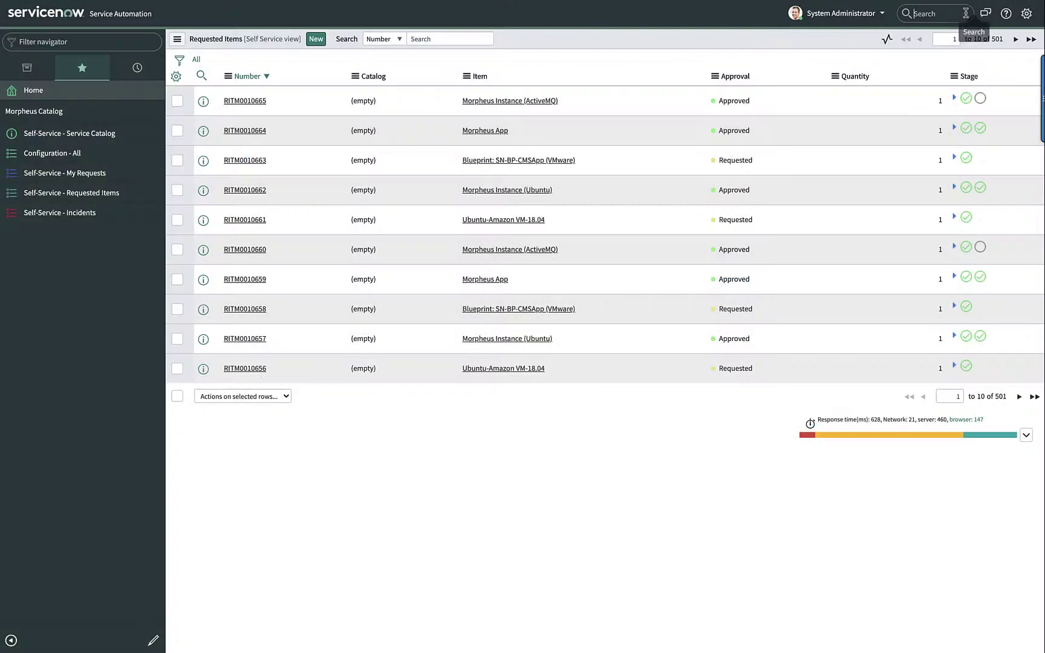
{"action": "type", "text": "REQ0010667"}
{"action": "key", "text": "Return"}
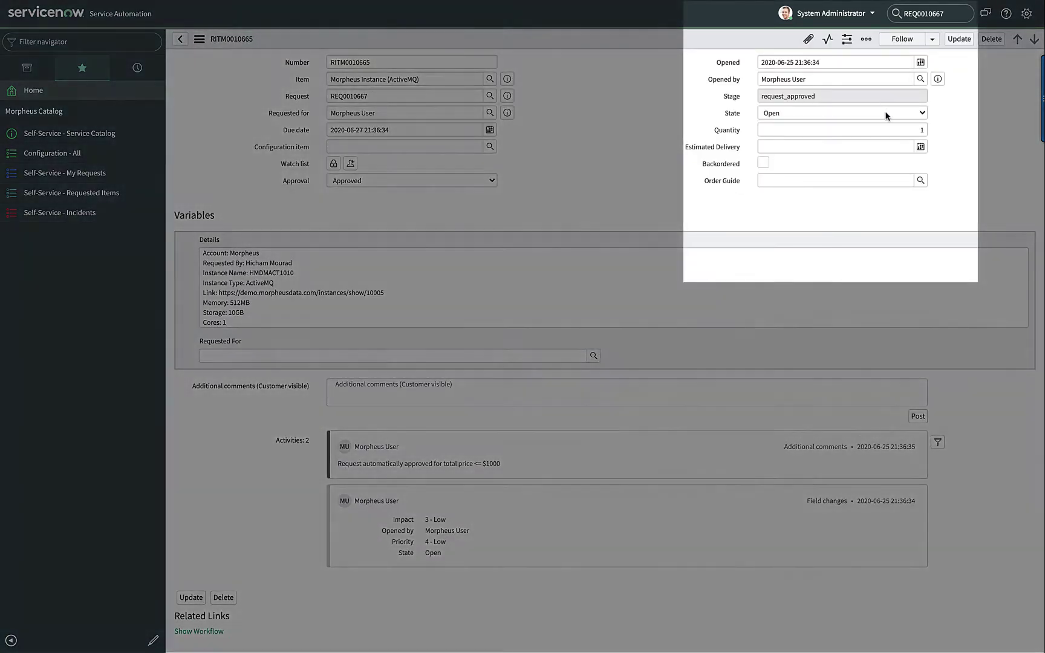
Step: Set the HMDMACT1010 ActiveMQ requested item to Closed Complete and save it
{"action": "left_click", "coordinate": [886, 114]}
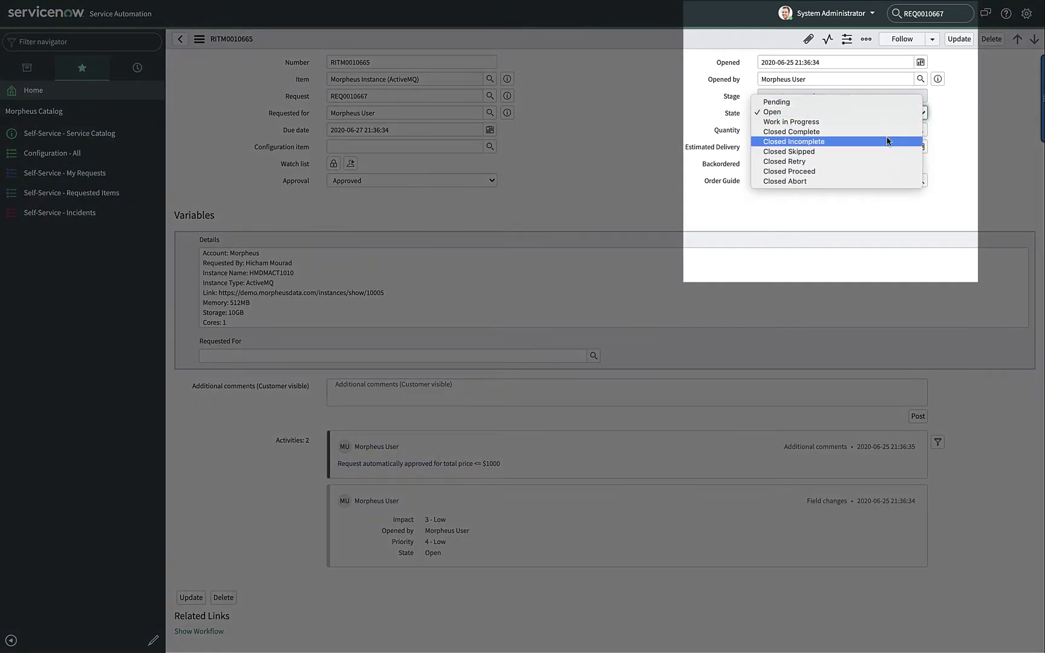
{"action": "left_click", "coordinate": [887, 133]}
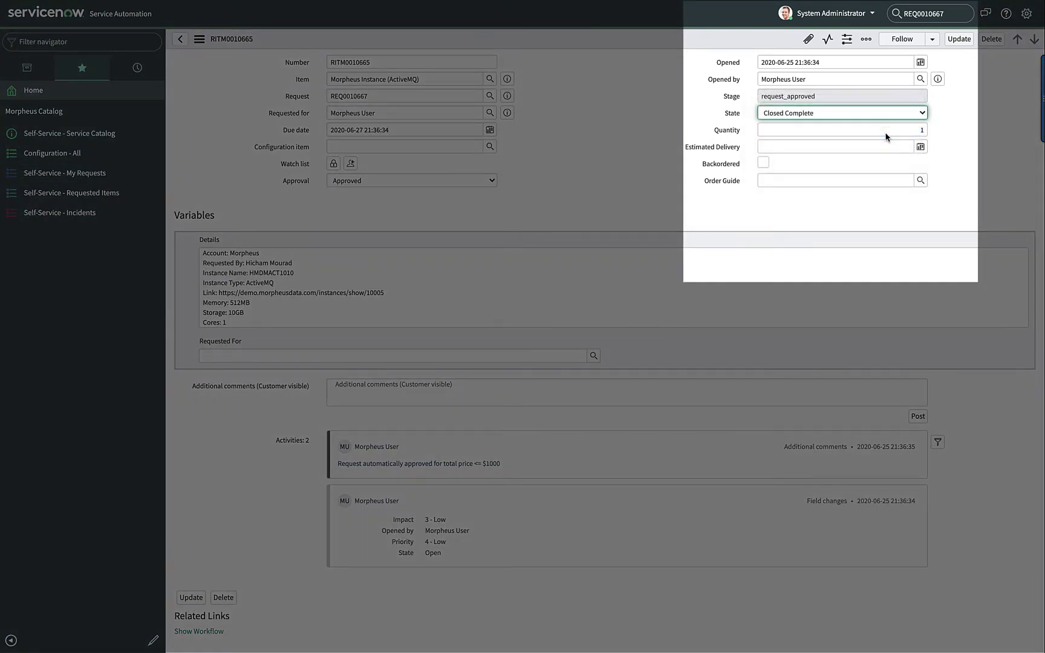
{"action": "left_click", "coordinate": [959, 36]}
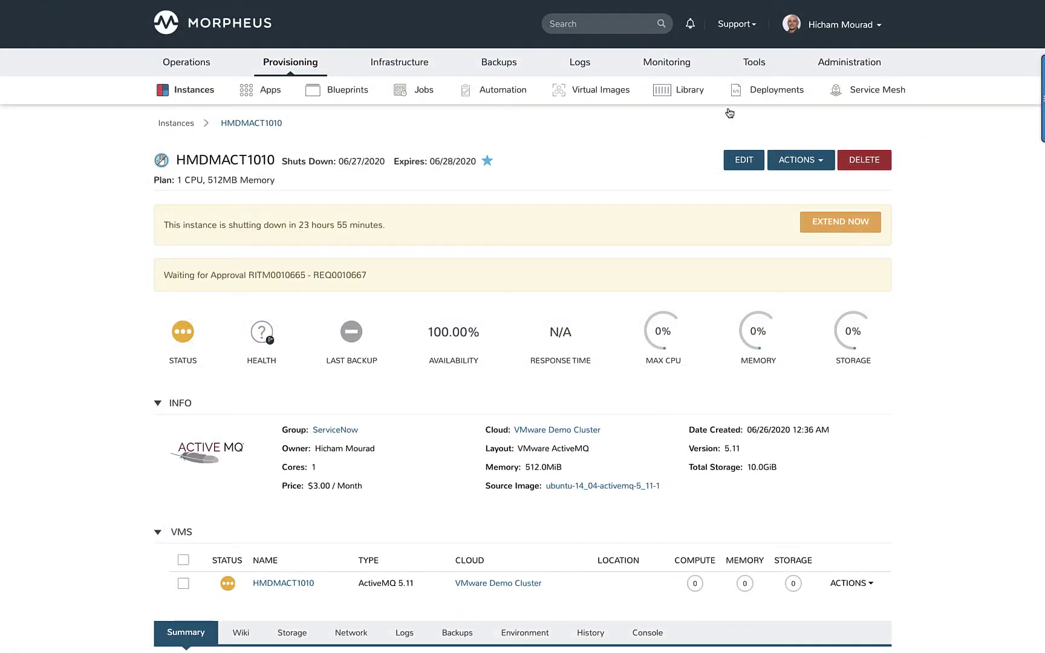
Step: Re-save the DEMO Labs ServiceNow integration settings, including the object_id-to-instance-name CMDB mapping
{"action": "mouse_move", "coordinate": [857, 72]}
{"action": "left_click", "coordinate": [862, 194]}
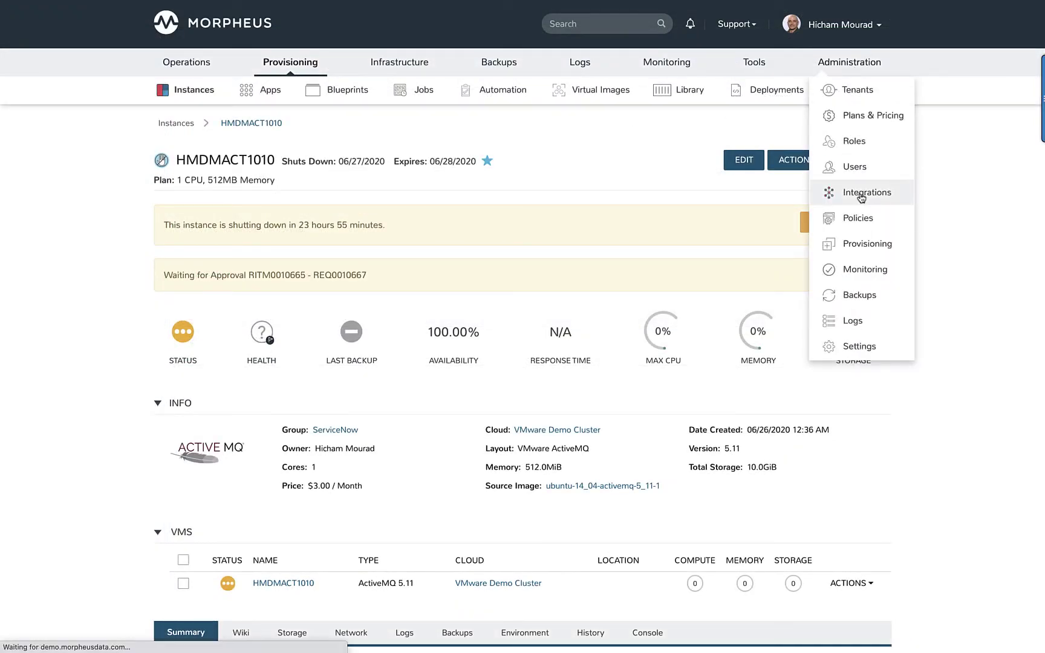
{"action": "scroll", "coordinate": [511, 336], "scroll_direction": "down", "scroll_amount": 1}
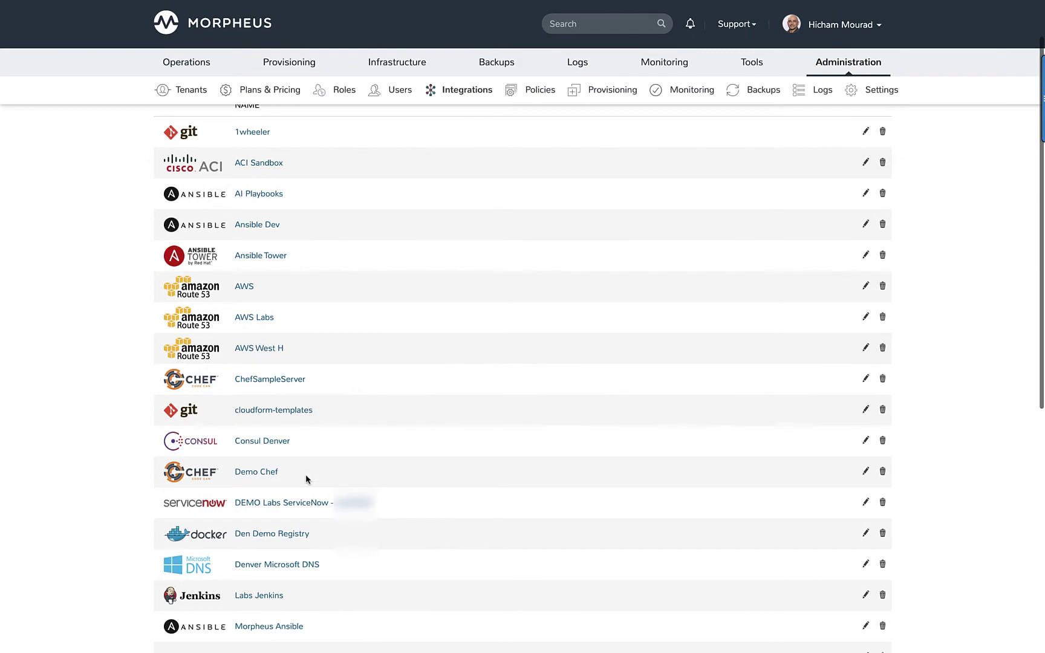
{"action": "left_click", "coordinate": [304, 502]}
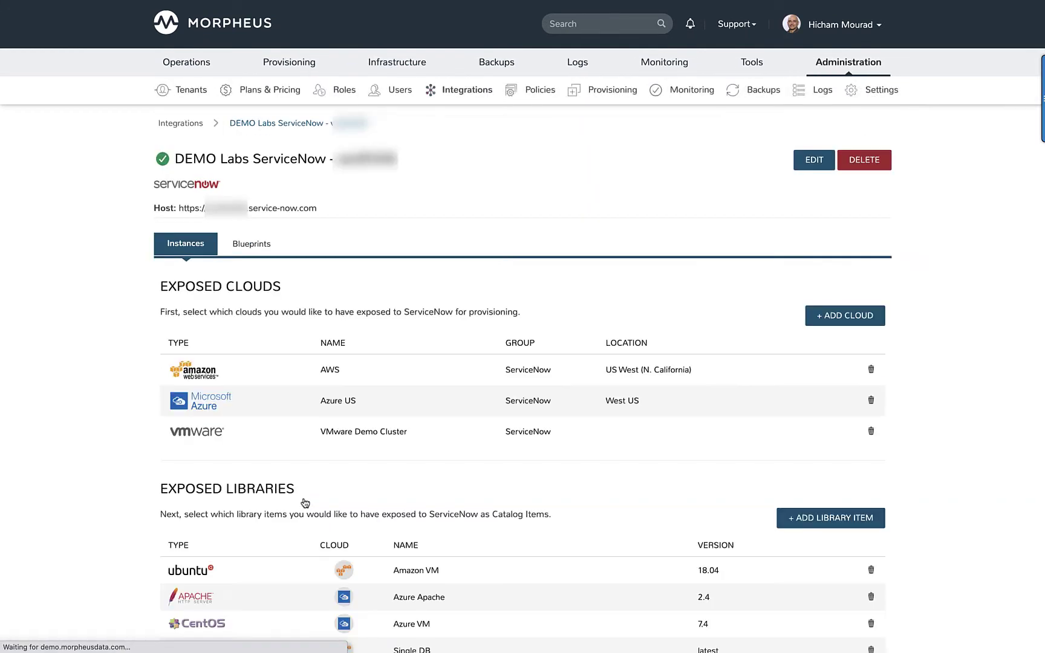
{"action": "left_click", "coordinate": [816, 162]}
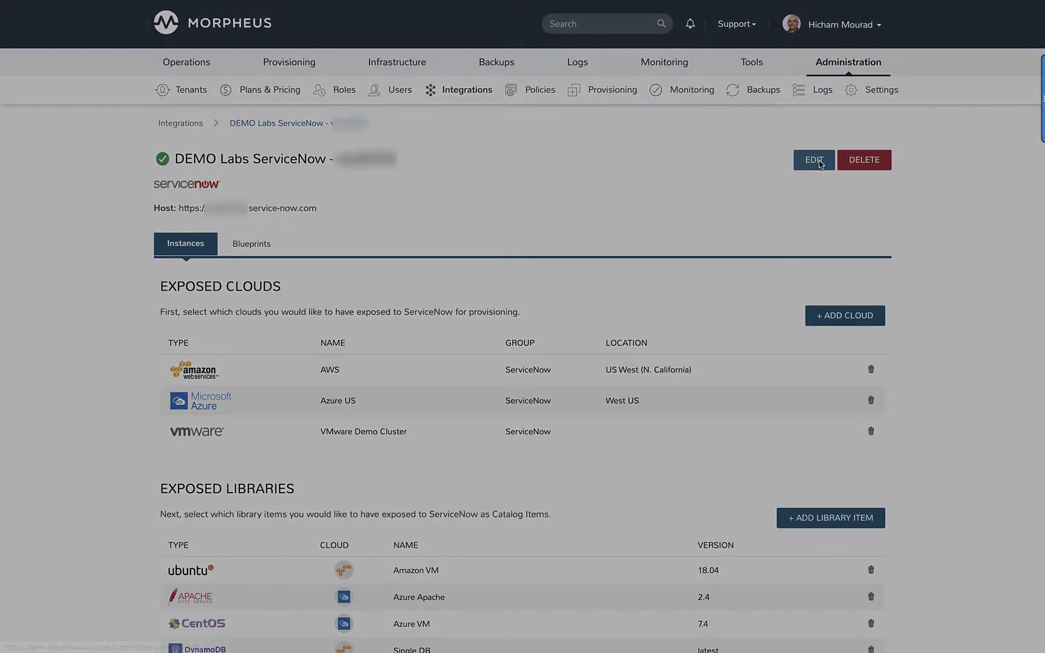
{"action": "left_click", "coordinate": [660, 557]}
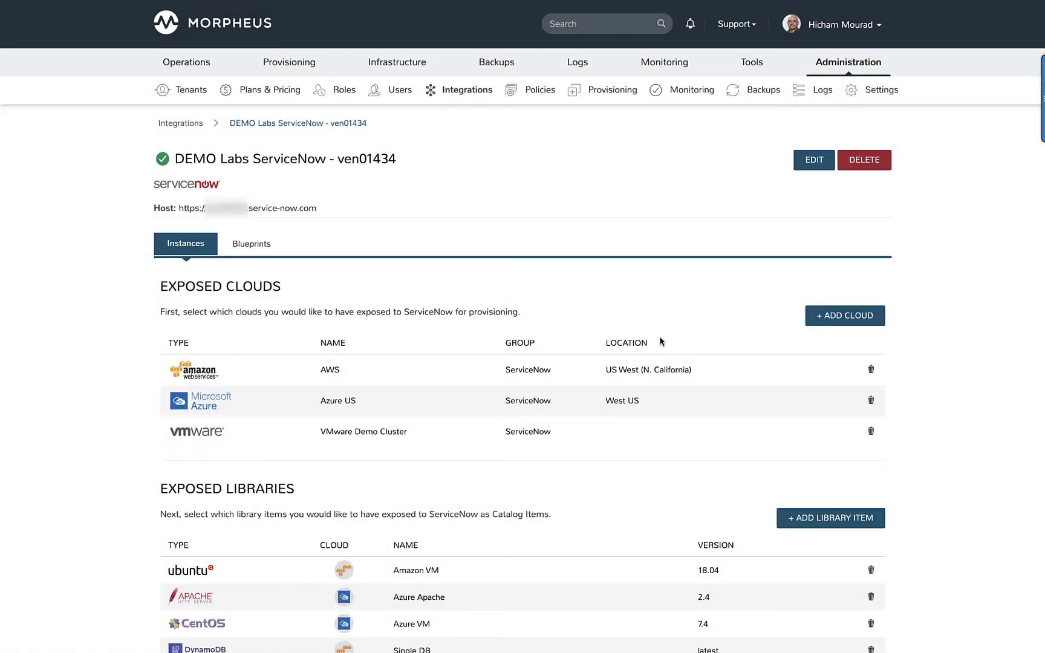
Step: Check that HMDMACT1010 is running (4m 53s provision, 13MS response), then return to the instances list
{"action": "mouse_move", "coordinate": [289, 66]}
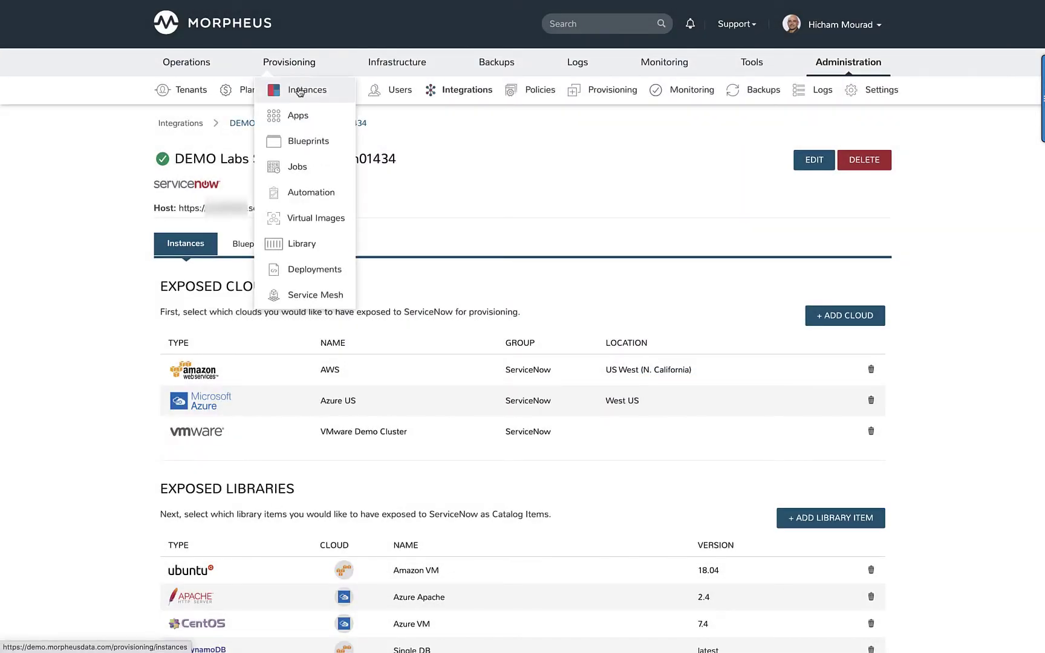
{"action": "left_click", "coordinate": [300, 94]}
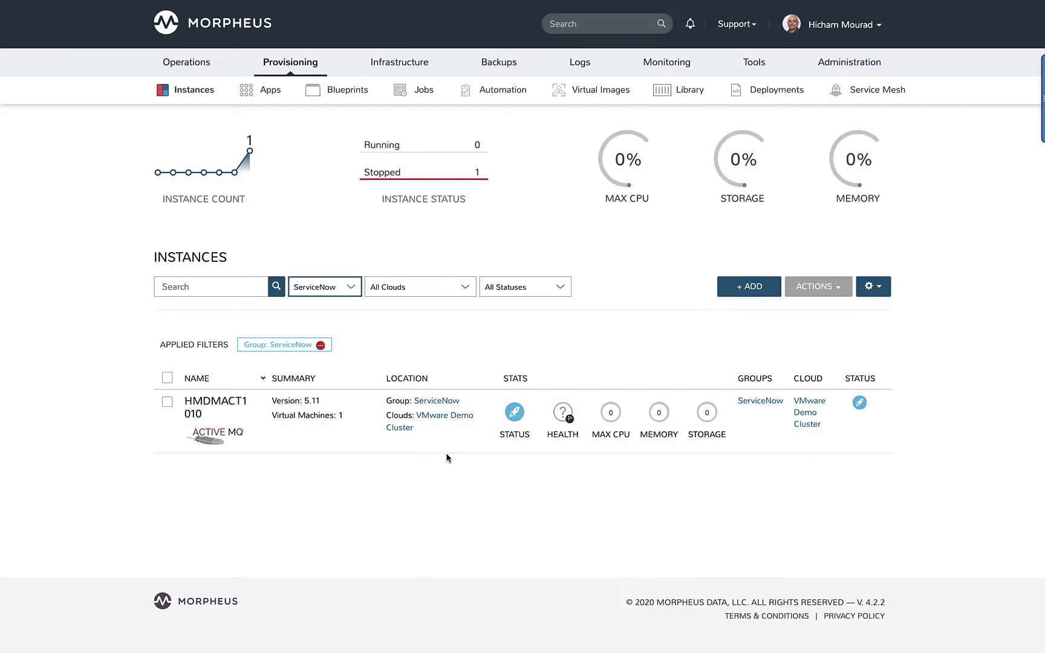
{"action": "left_click", "coordinate": [447, 446]}
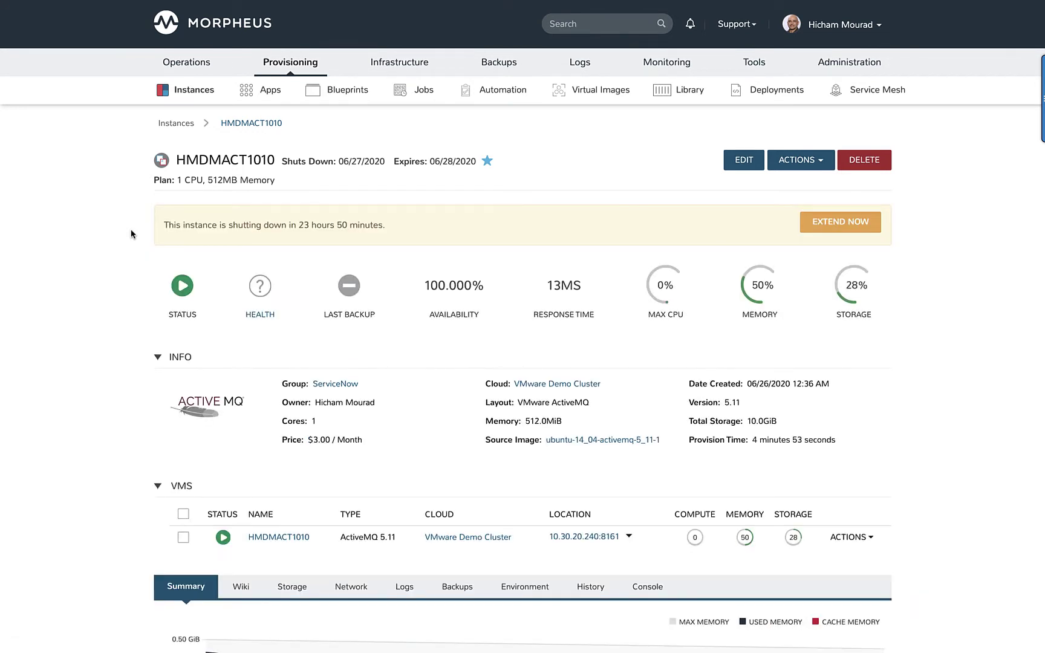
{"action": "left_click", "coordinate": [176, 123]}
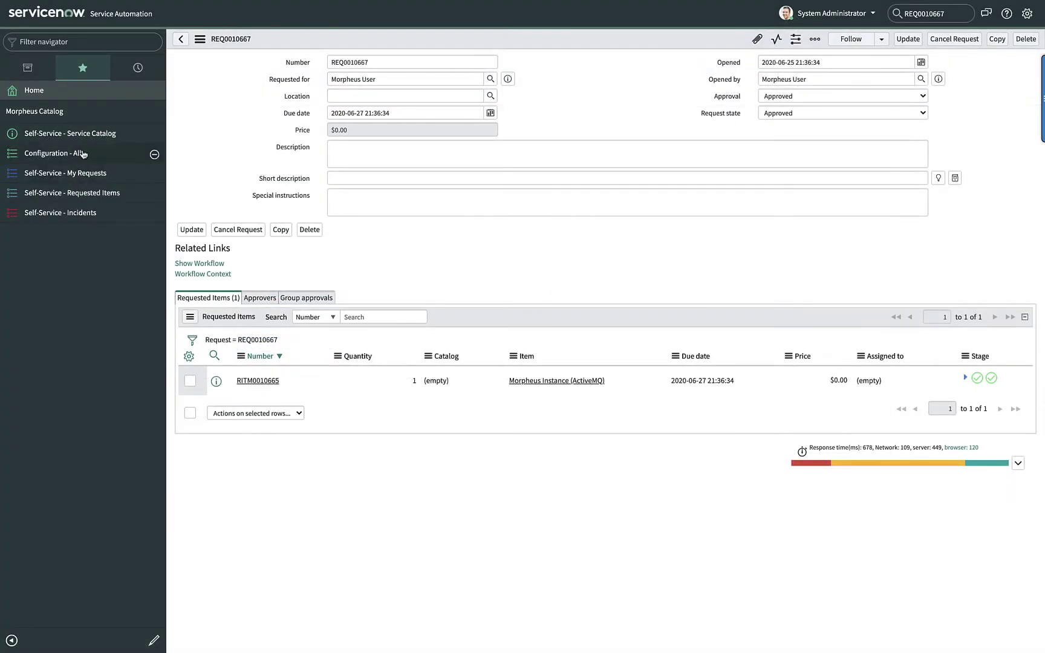
Step: Open the HMDMACT1010 Virtual Machine Instance record from ServiceNow's Configuration - All list
{"action": "left_click", "coordinate": [73, 156]}
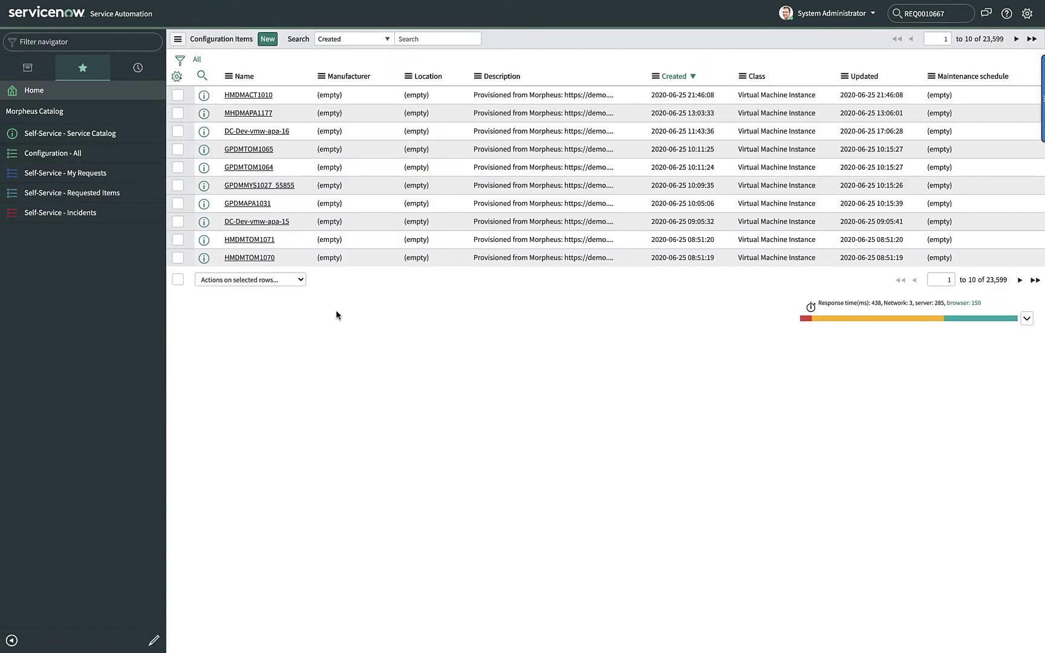
{"action": "left_click", "coordinate": [245, 97]}
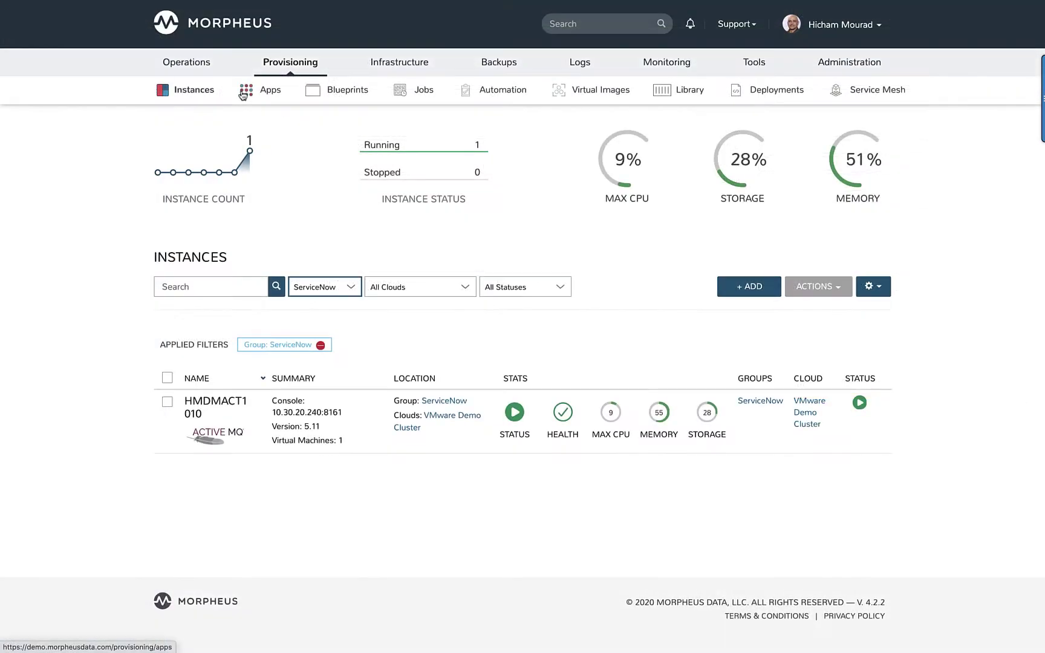
{"action": "left_click", "coordinate": [295, 428]}
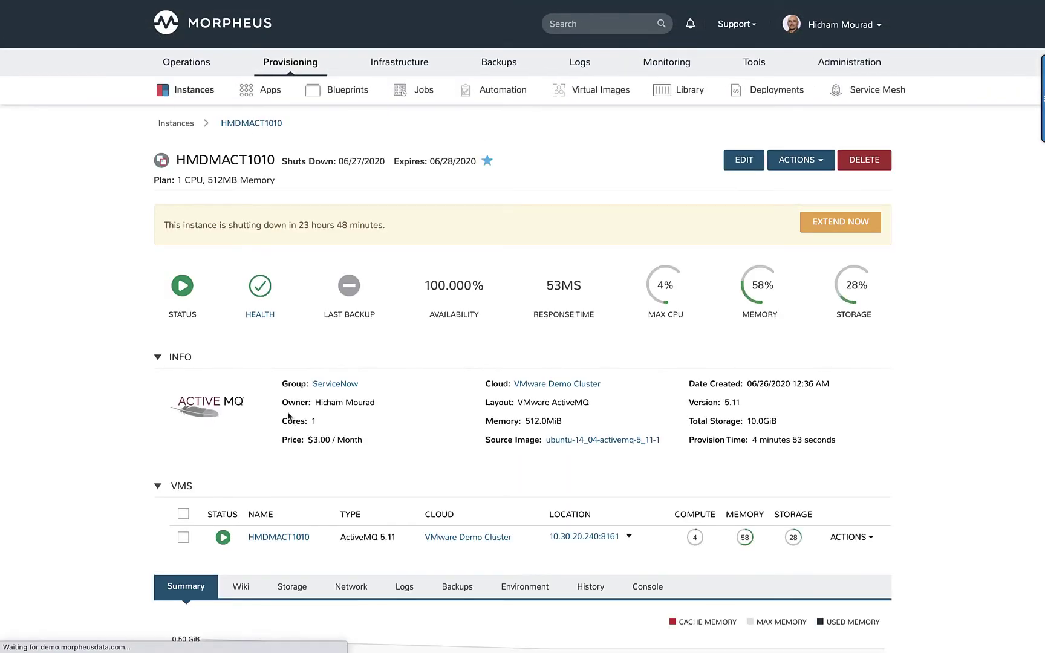
{"action": "left_click", "coordinate": [270, 319]}
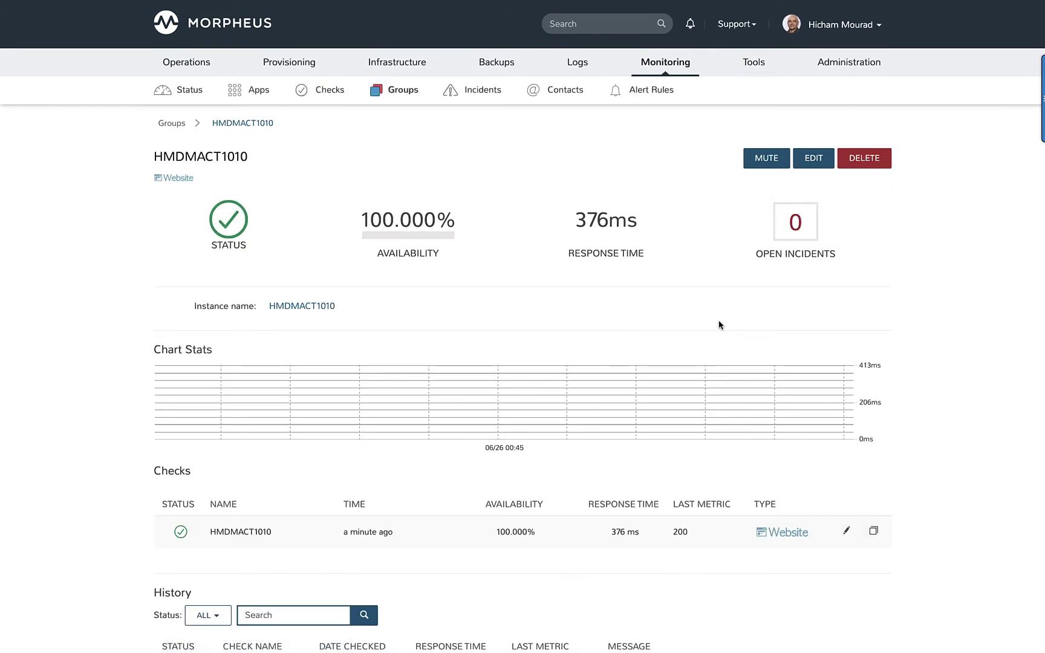
{"action": "left_click", "coordinate": [847, 532]}
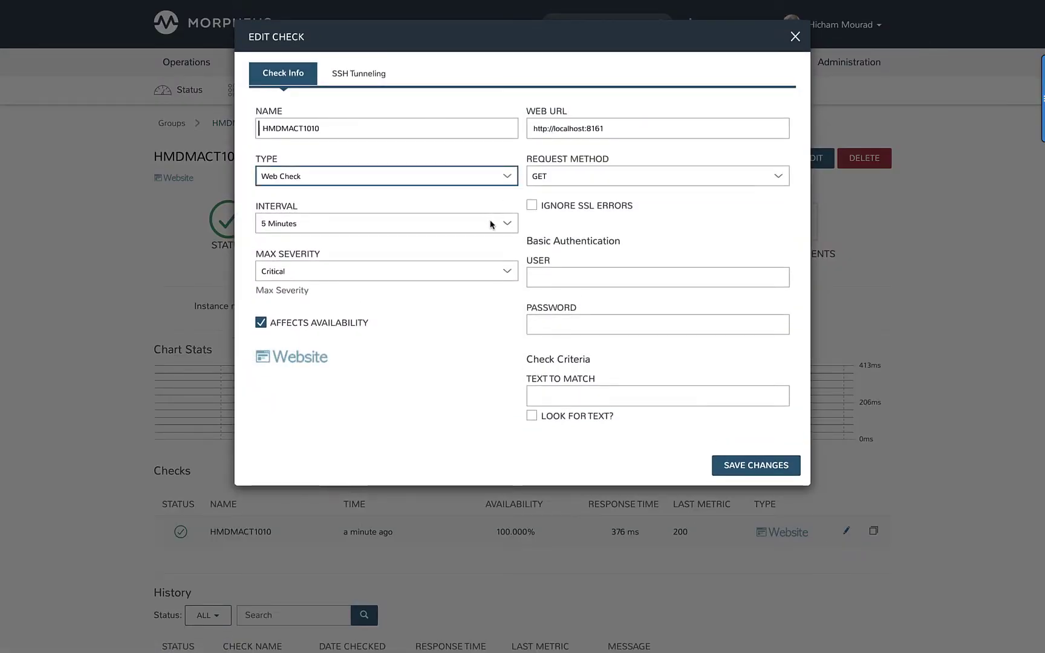
{"action": "left_click", "coordinate": [491, 224]}
{"action": "left_click", "coordinate": [484, 183]}
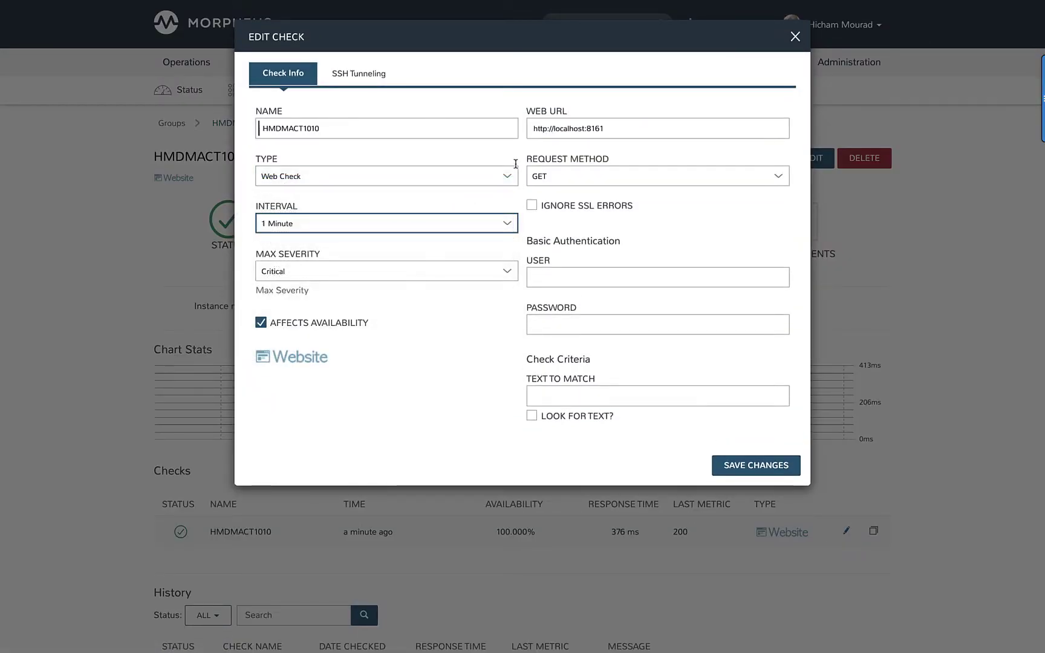
{"action": "left_click", "coordinate": [618, 128]}
{"action": "type", "text": "0"}
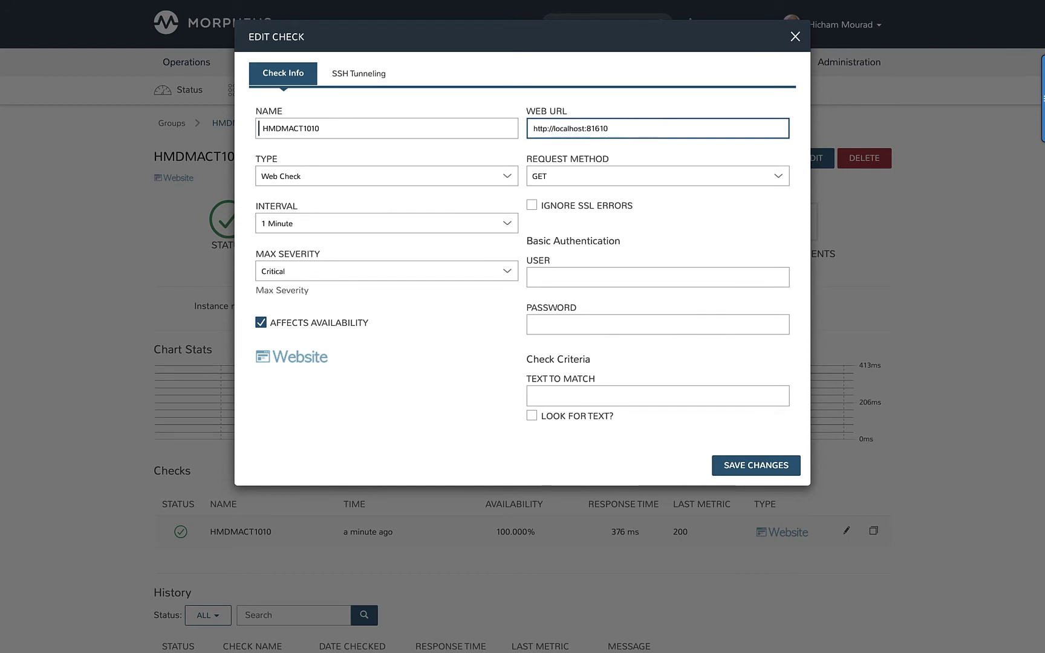
{"action": "left_click", "coordinate": [757, 469]}
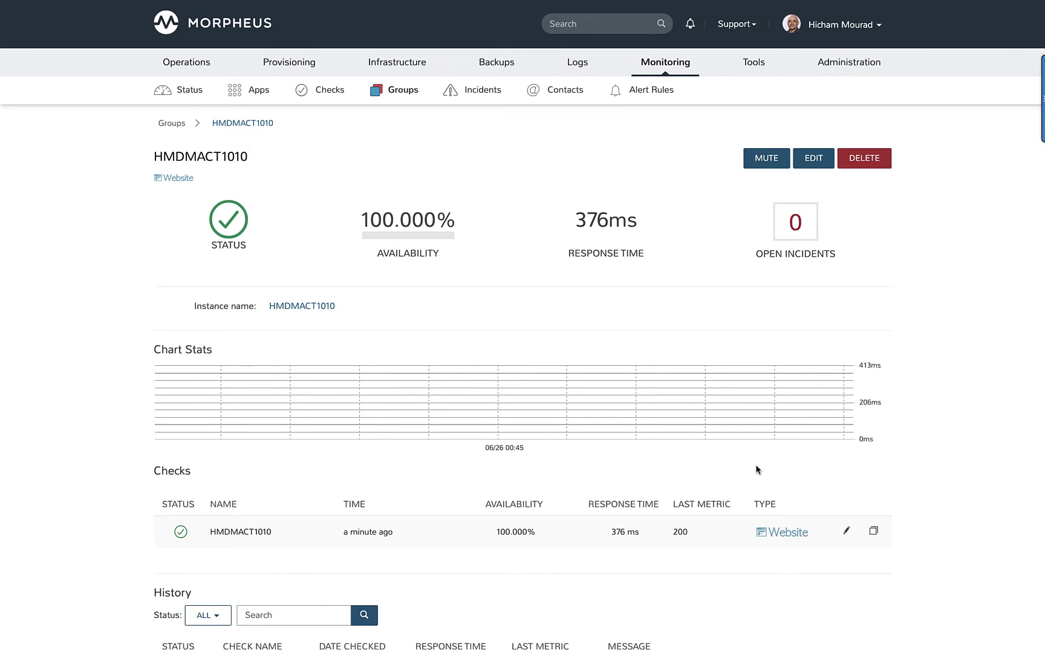
Step: Confirm HMDMACT1010's Error health status in the instances list, then view the monitoring incidents
{"action": "mouse_move", "coordinate": [299, 49]}
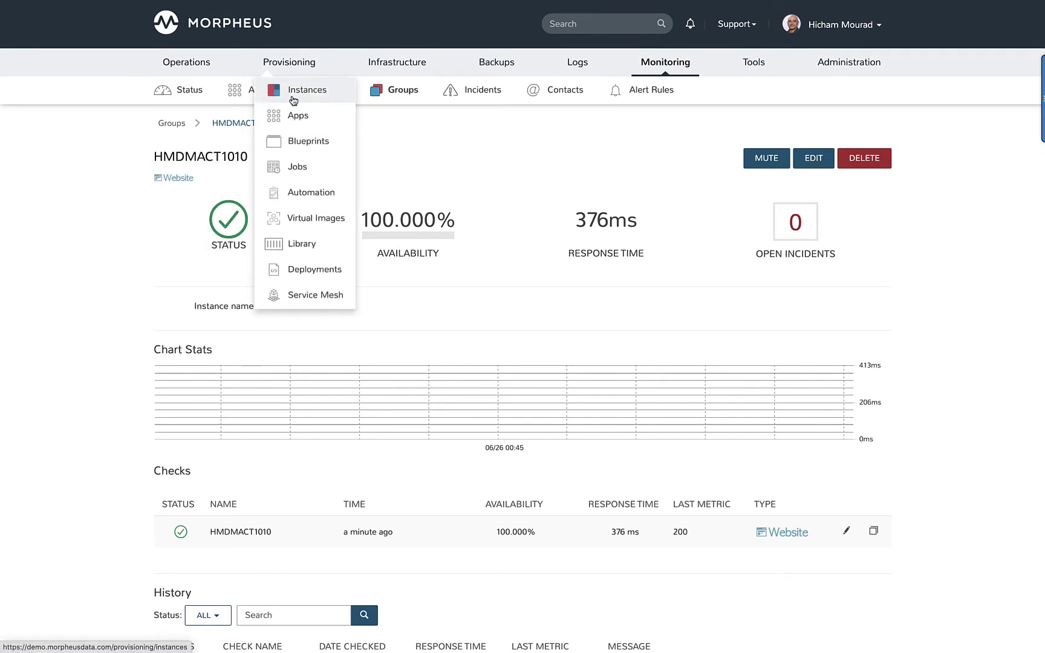
{"action": "left_click", "coordinate": [290, 95]}
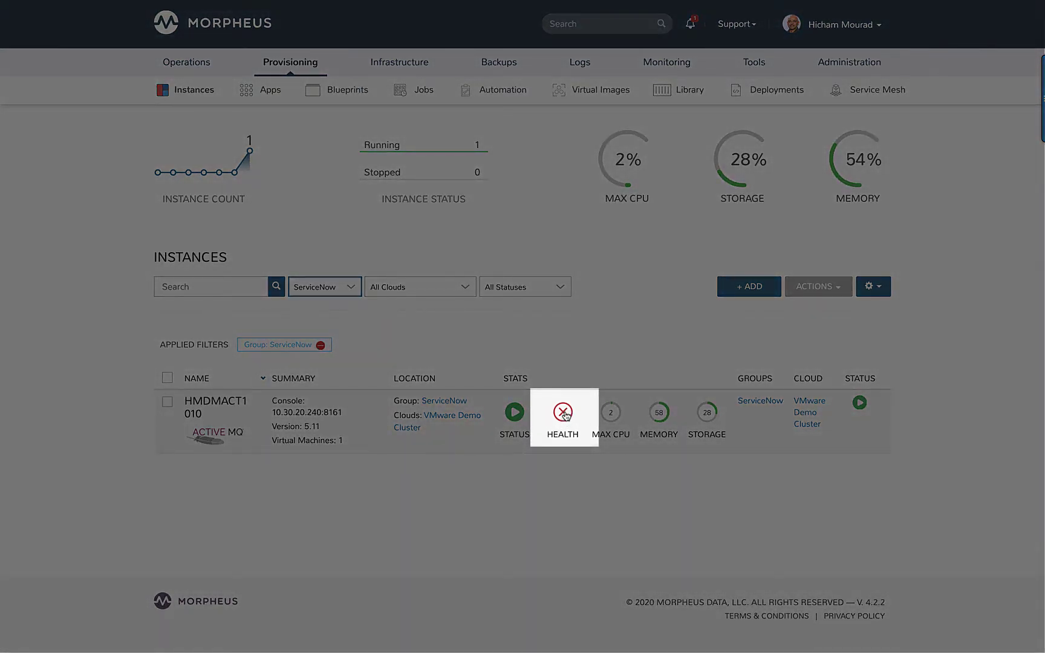
{"action": "mouse_move", "coordinate": [565, 415]}
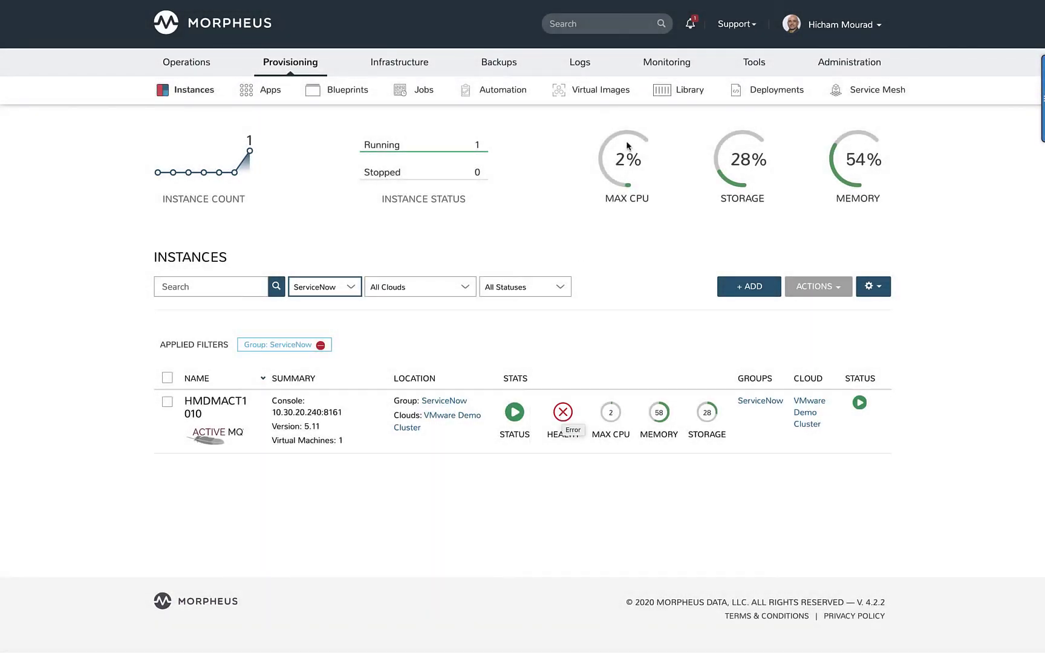
{"action": "mouse_move", "coordinate": [665, 62]}
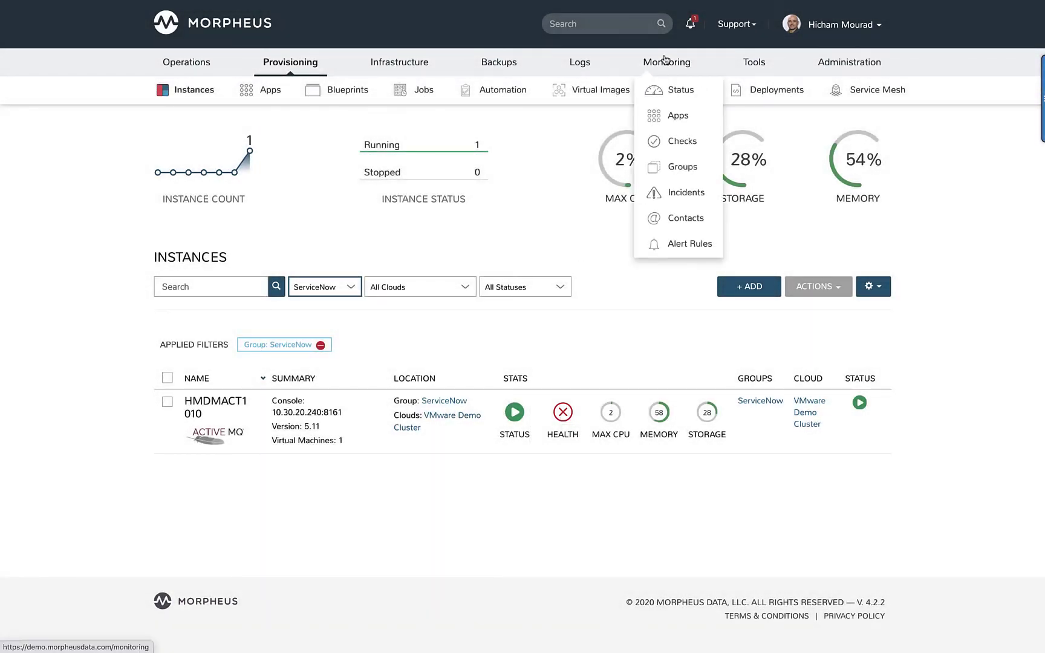
{"action": "left_click", "coordinate": [665, 195]}
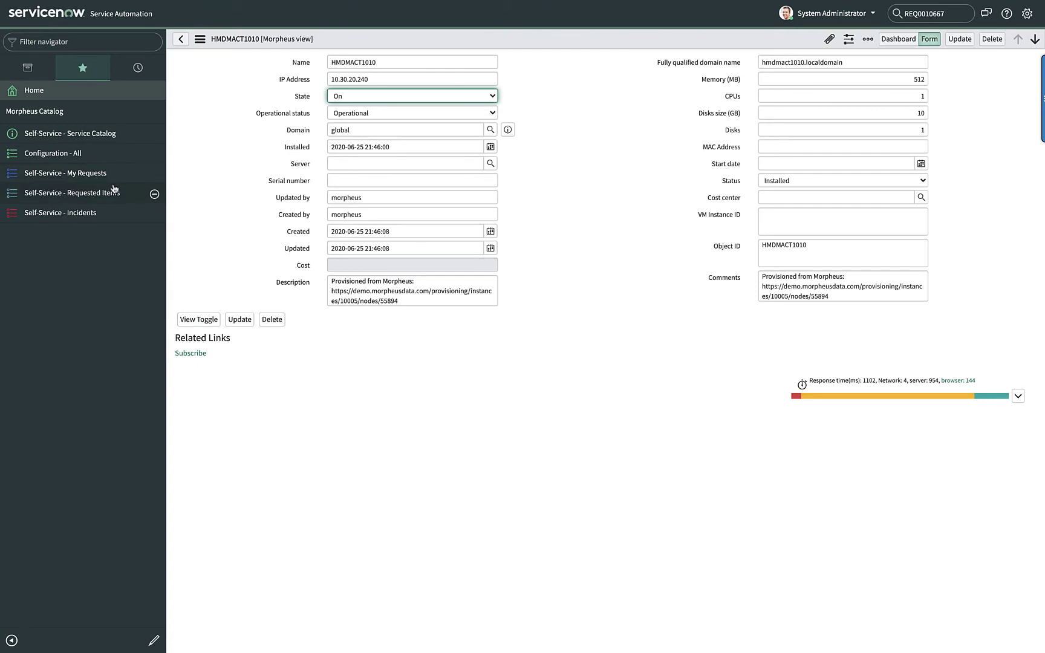
Step: Open incident INC0033754 for HMDMACT1010 from all active self-service incidents
{"action": "left_click", "coordinate": [67, 215]}
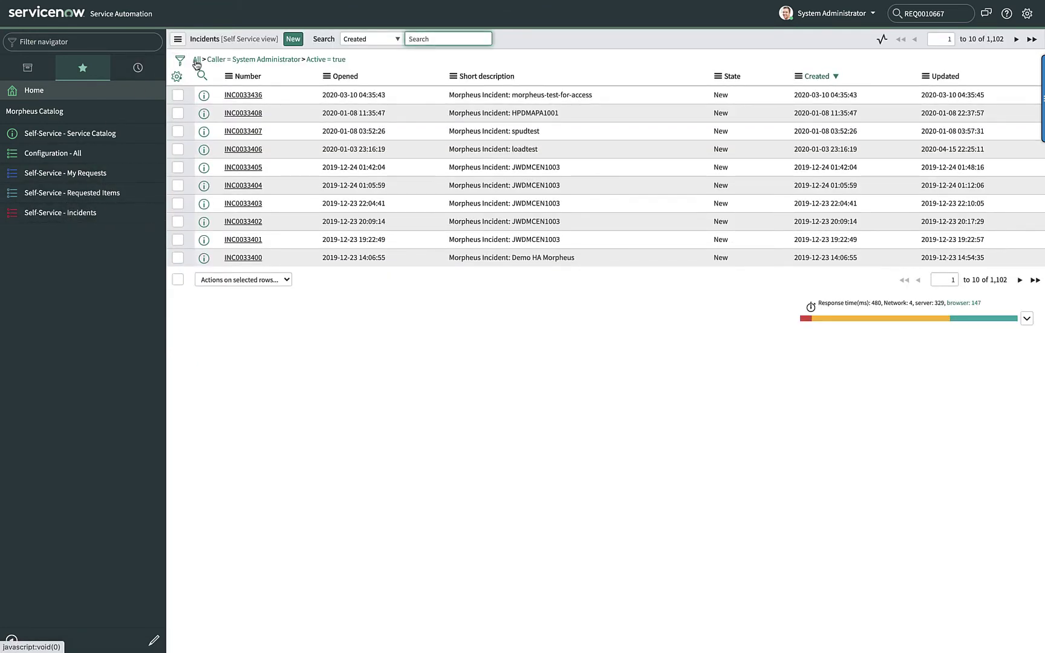
{"action": "left_click", "coordinate": [204, 60]}
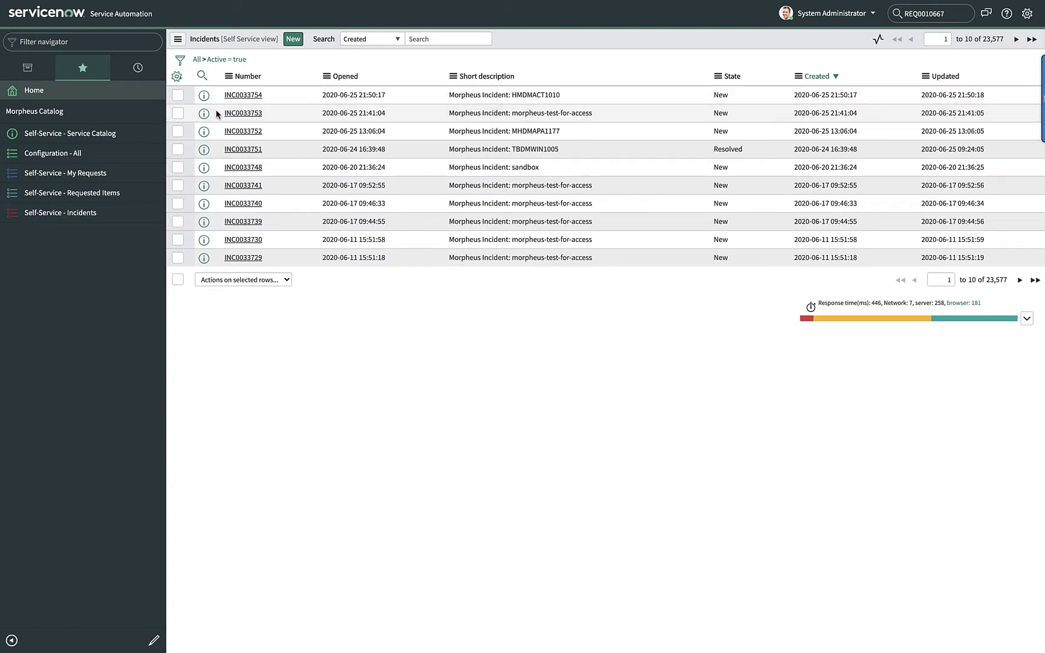
{"action": "left_click", "coordinate": [239, 97]}
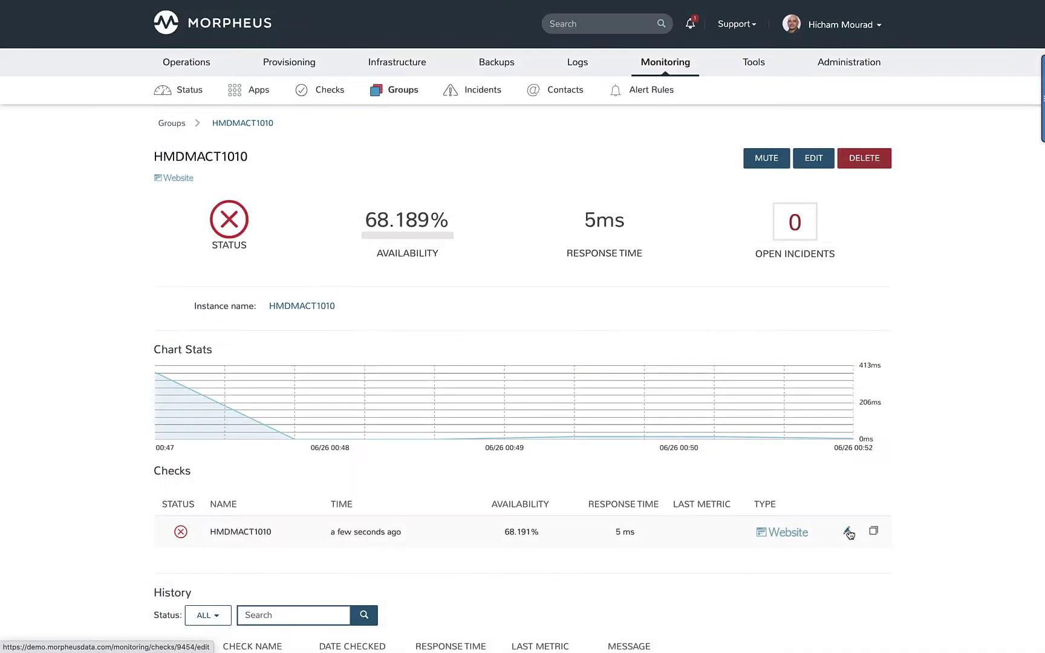
{"action": "left_click", "coordinate": [849, 532]}
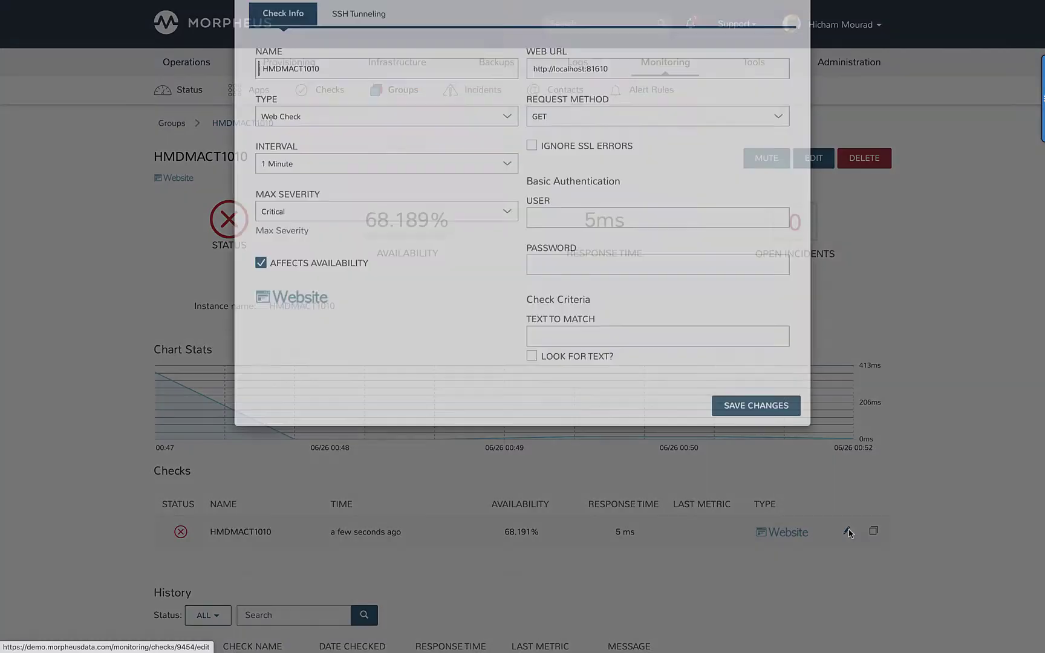
{"action": "left_click", "coordinate": [663, 128]}
{"action": "key", "text": "BackSpace"}
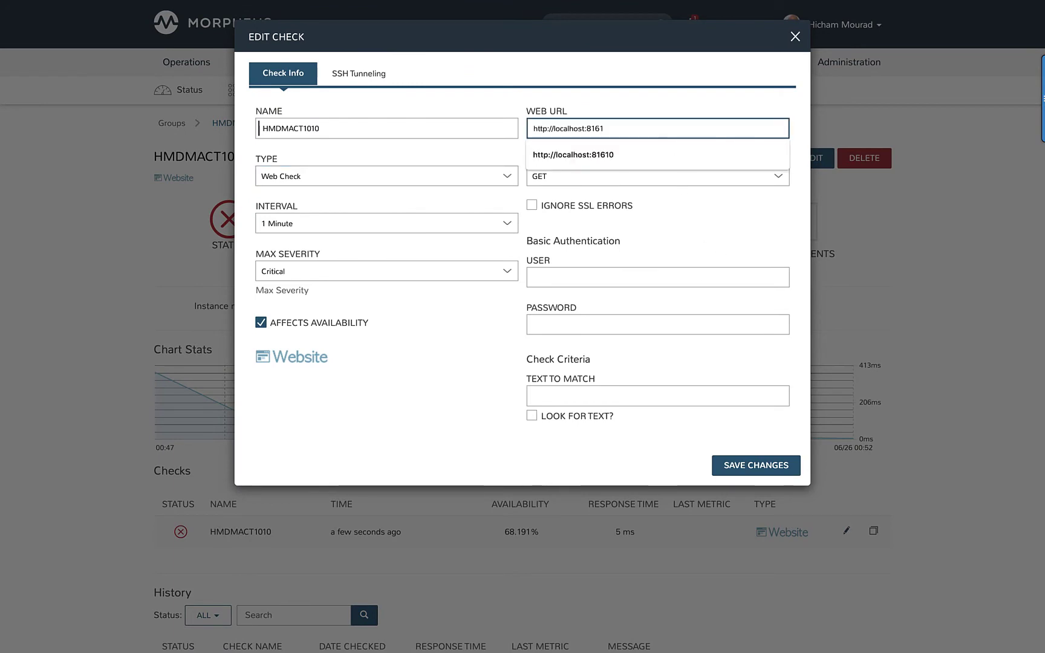
{"action": "left_click", "coordinate": [743, 468]}
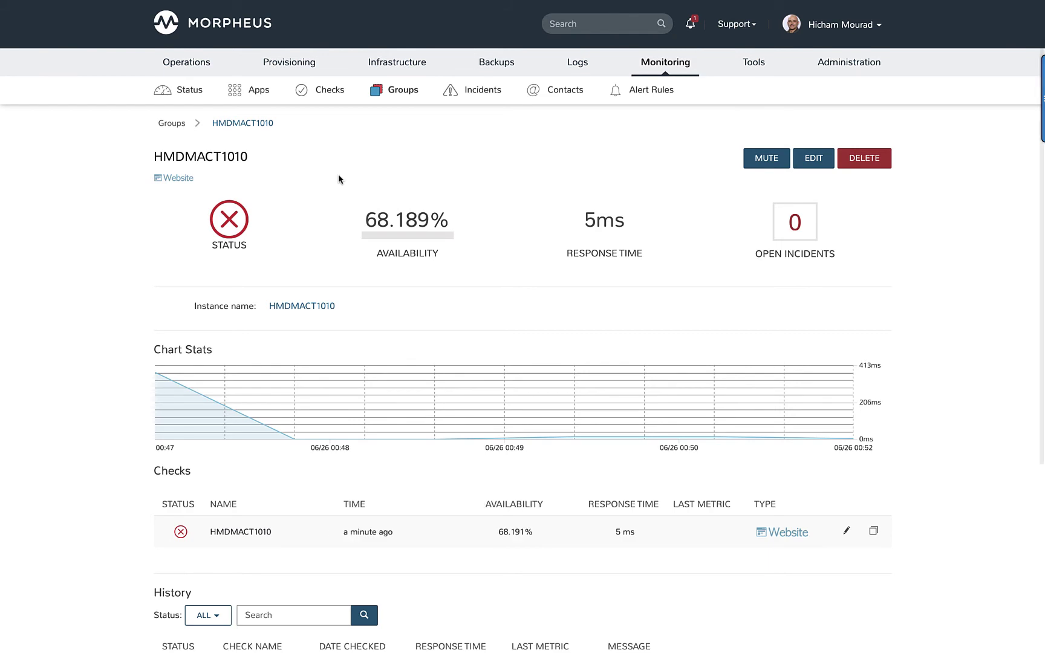
Step: Review the Provisioning Instances list, then view the Monitoring Incidents list for HMDMACT1010's incident
{"action": "mouse_move", "coordinate": [303, 69]}
{"action": "left_click", "coordinate": [307, 90]}
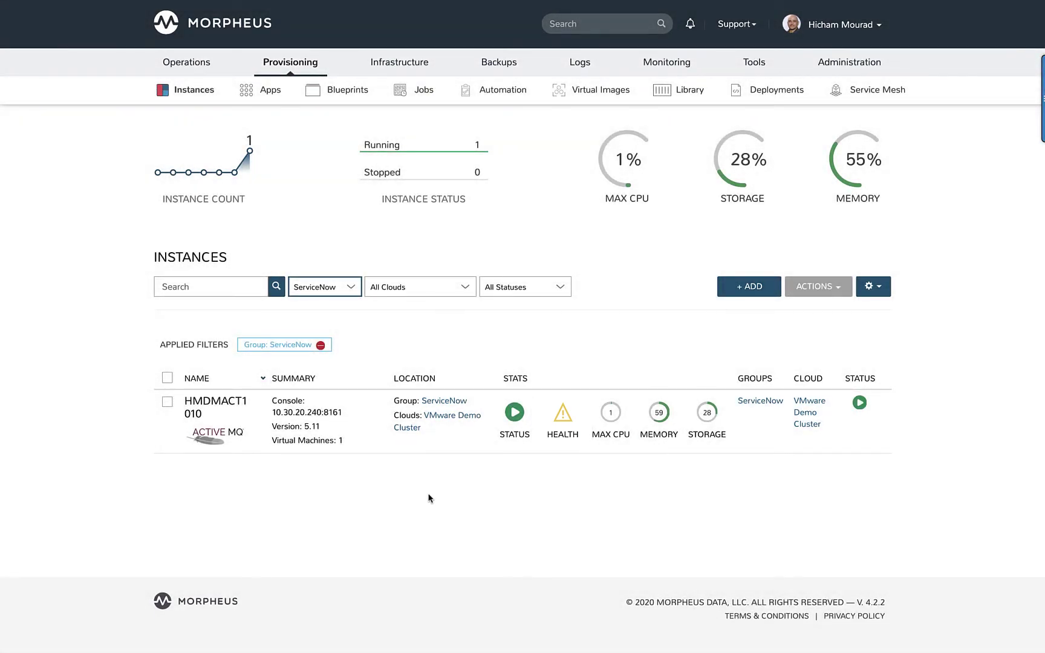
{"action": "mouse_move", "coordinate": [679, 55]}
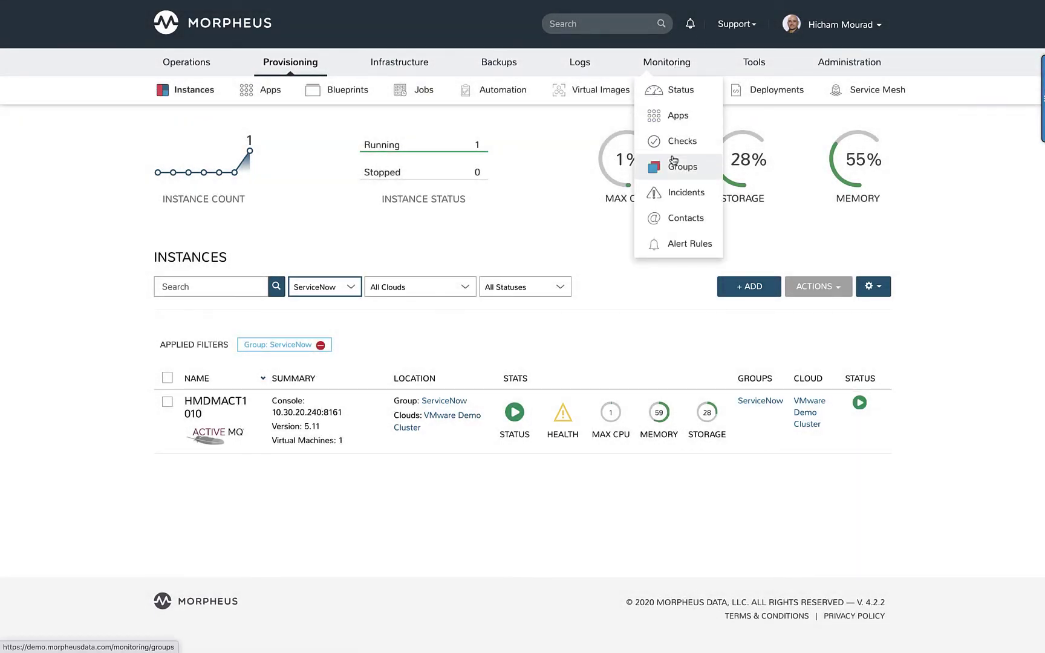
{"action": "left_click", "coordinate": [673, 197]}
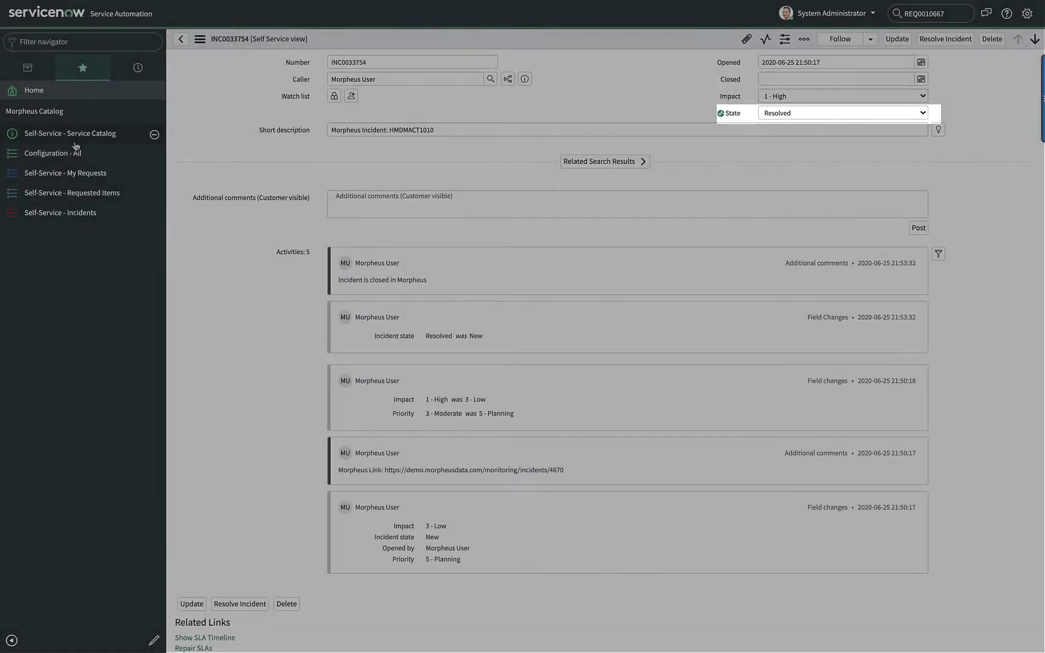
Step: Order the Morpheus catalog's Blueprint: SN-BP-CMSApp (VMware) item with Name FromSN-CMSapp01
{"action": "left_click", "coordinate": [81, 137]}
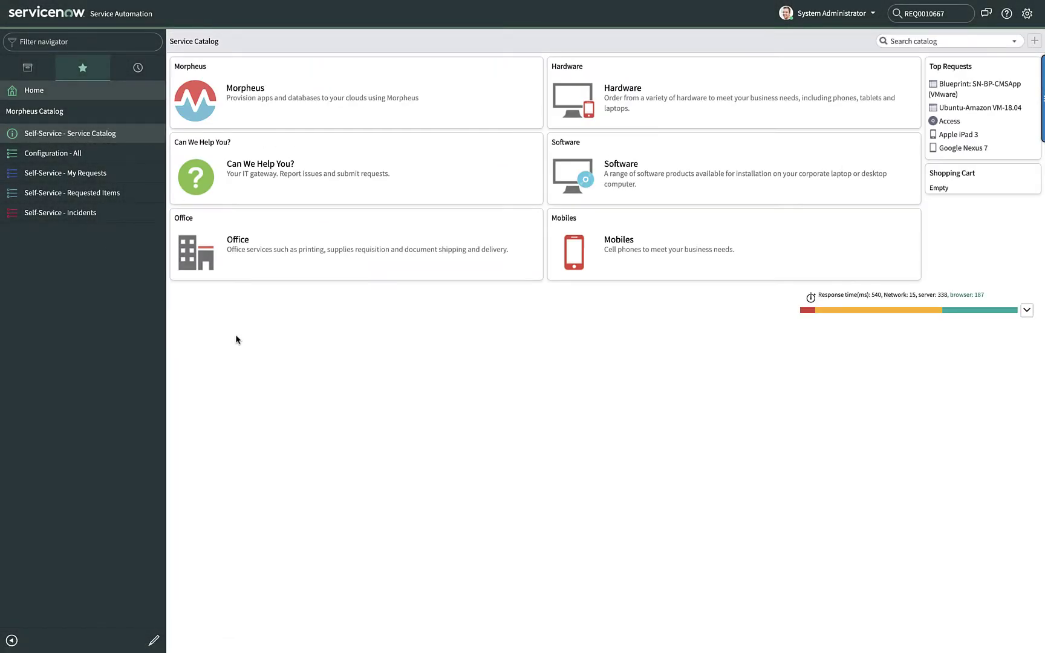
{"action": "left_click", "coordinate": [254, 89]}
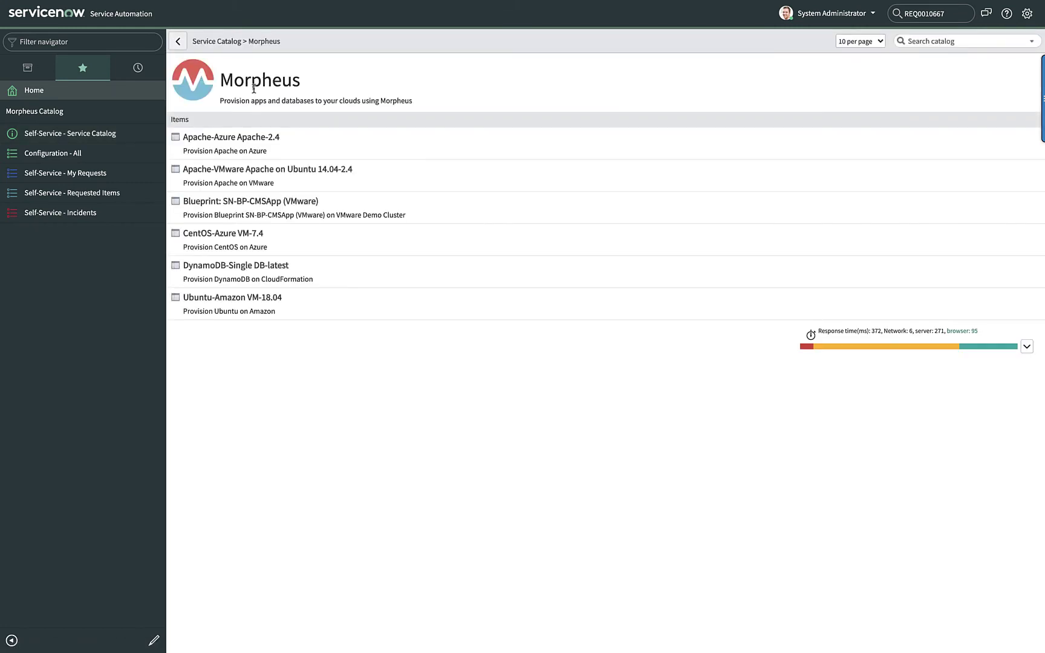
{"action": "left_click", "coordinate": [268, 202]}
{"action": "type", "text": "FromSN-CMSapp01"}
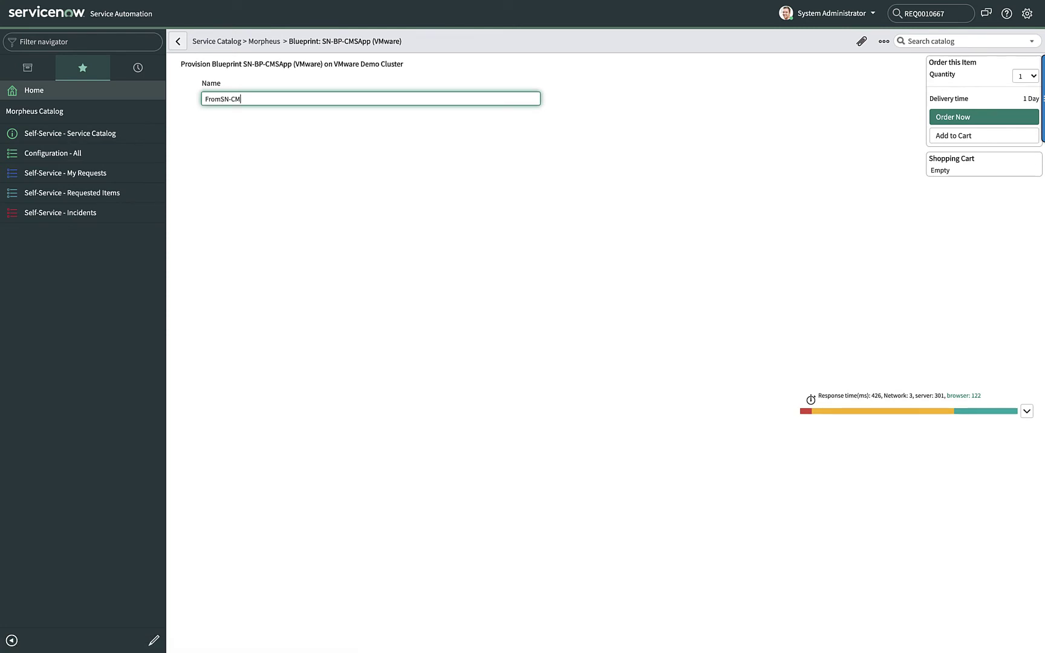
{"action": "left_click", "coordinate": [965, 121]}
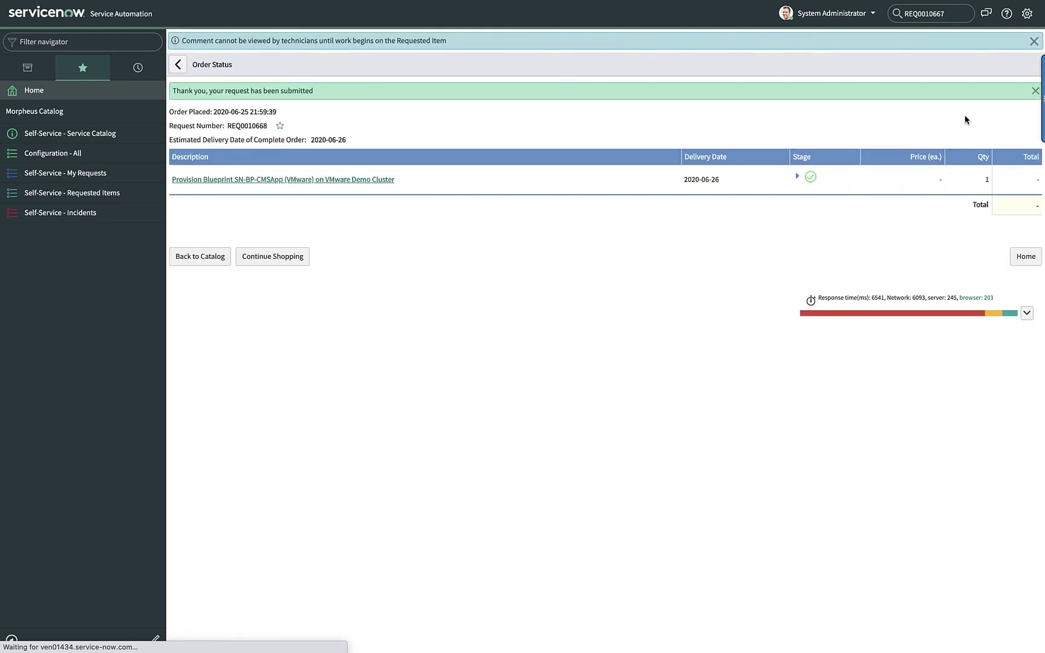
{"action": "left_click", "coordinate": [271, 263]}
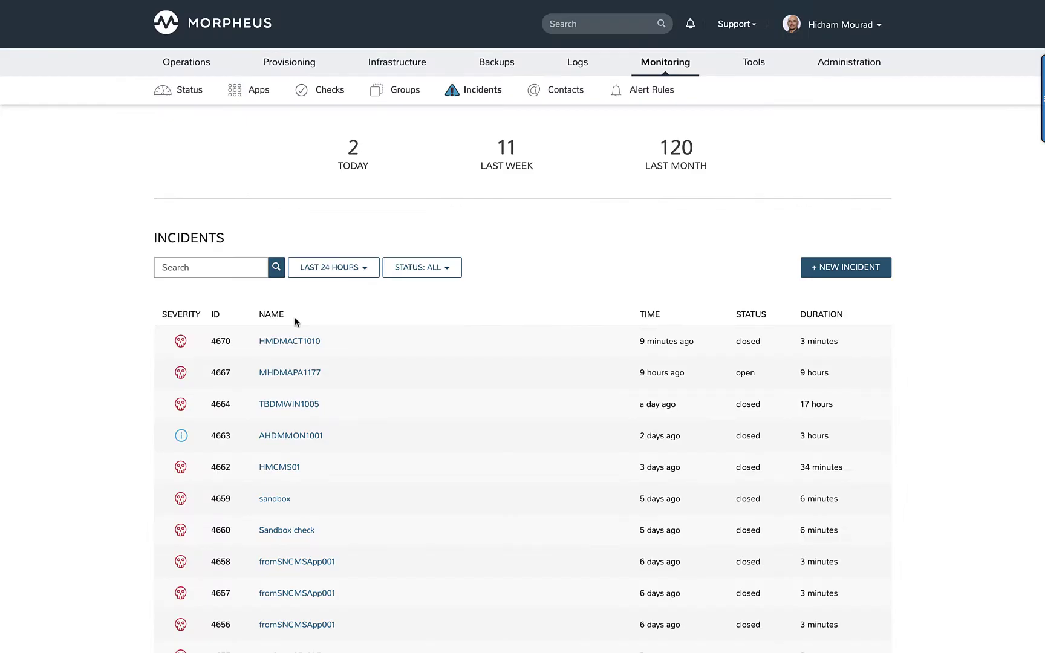
Step: View the FromSN-CMSapp01 app under Provisioning > Apps and scroll to its Instances list
{"action": "mouse_move", "coordinate": [282, 56]}
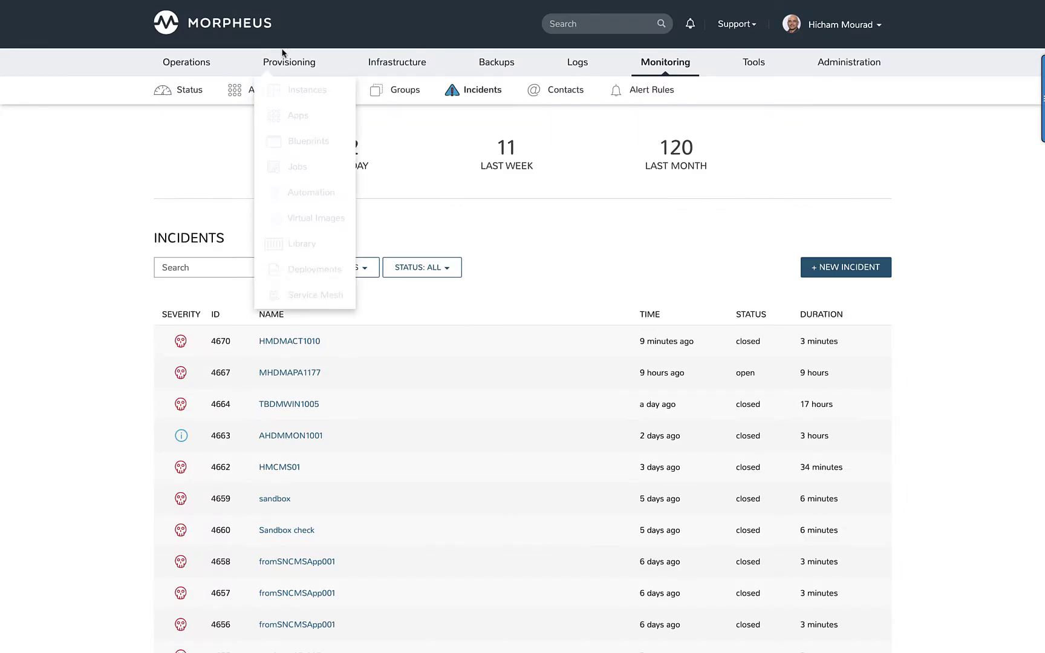
{"action": "left_click", "coordinate": [306, 124]}
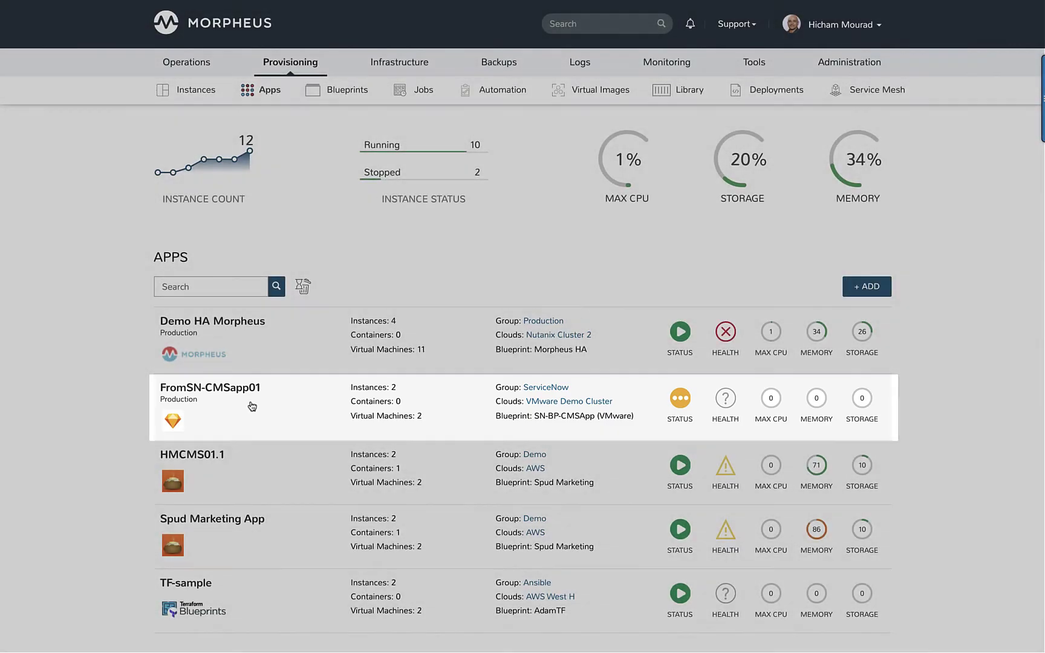
{"action": "left_click", "coordinate": [249, 407]}
{"action": "scroll", "coordinate": [252, 407], "scroll_direction": "down", "scroll_amount": 5}
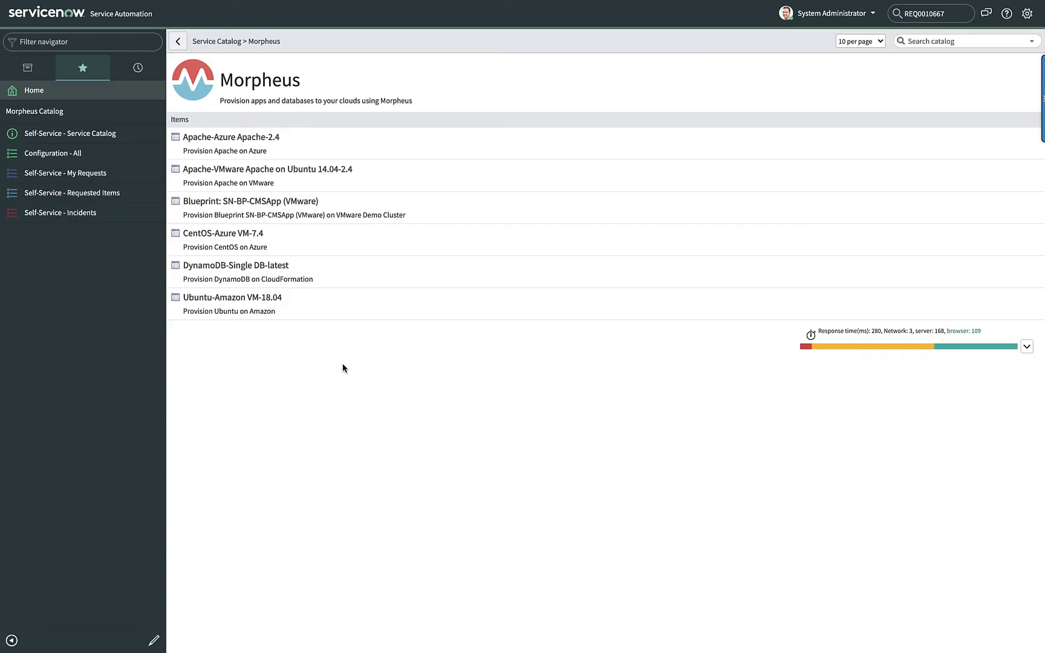
Step: From My Requests, search the global search for the FromSN-CMSapp01 request number
{"action": "left_click", "coordinate": [107, 175]}
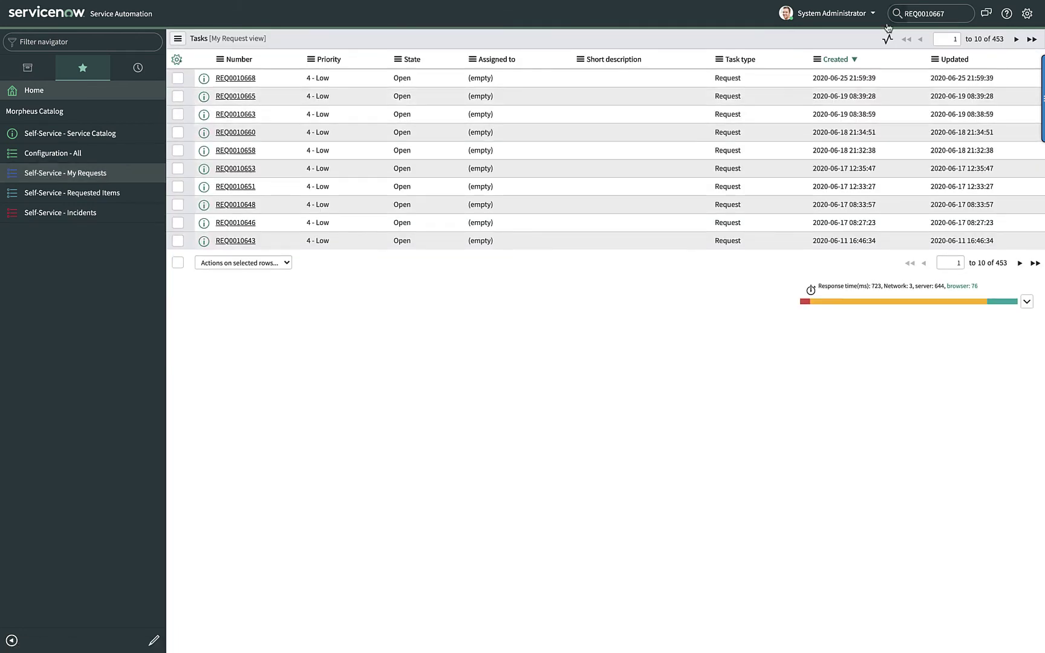
{"action": "left_click", "coordinate": [952, 15]}
{"action": "key", "text": "BackSpace"}
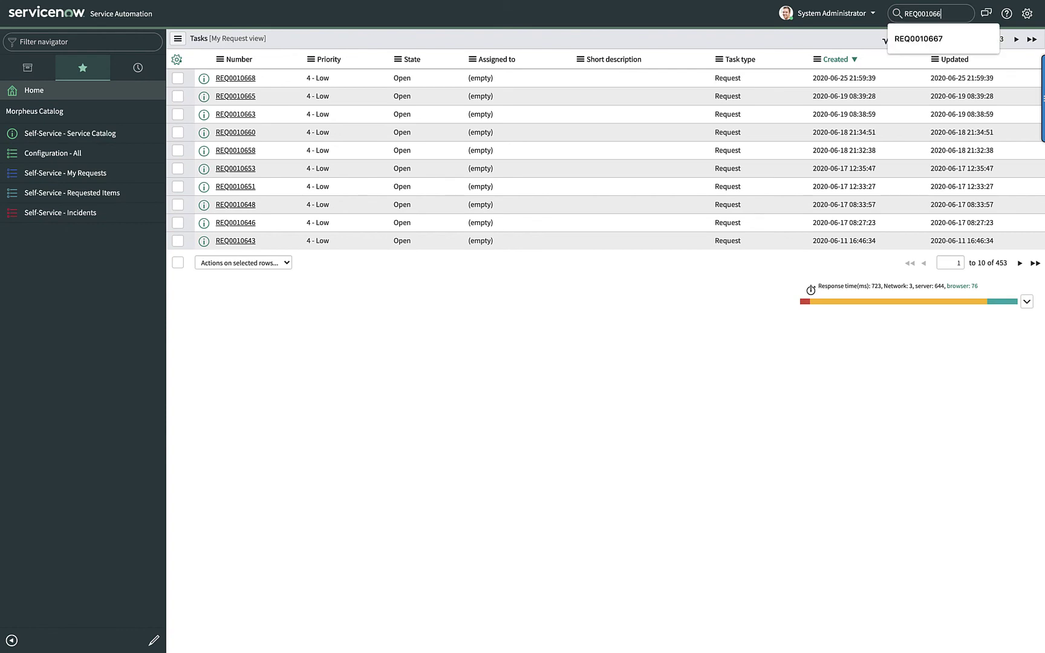
{"action": "type", "text": "9"}
{"action": "key", "text": "Return"}
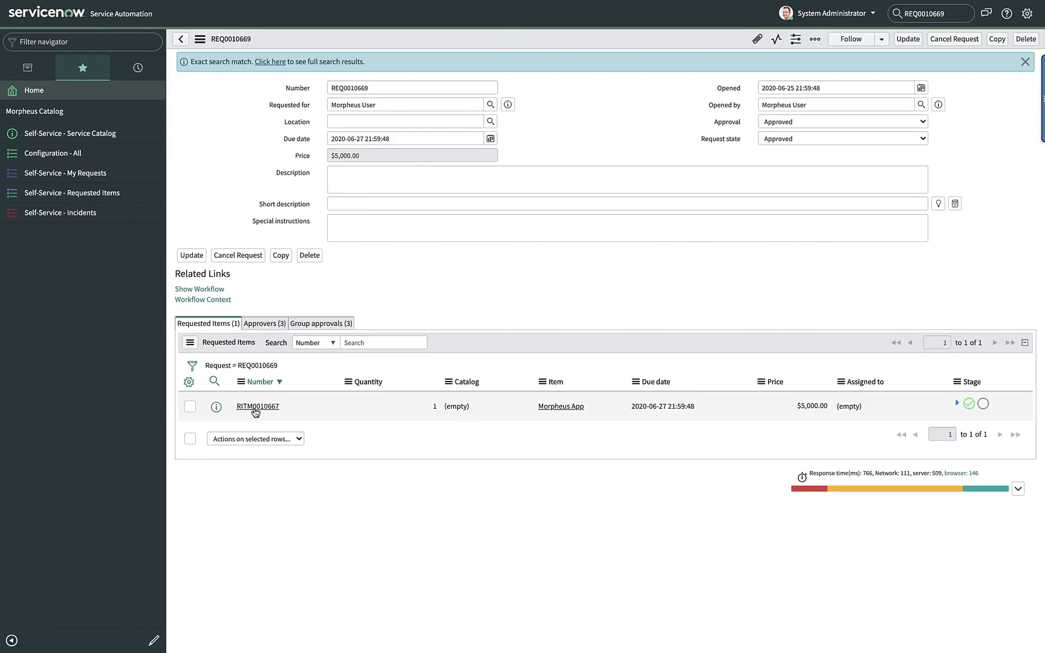
Step: Set the request's requested item State to Closed Complete and update it
{"action": "left_click", "coordinate": [252, 406]}
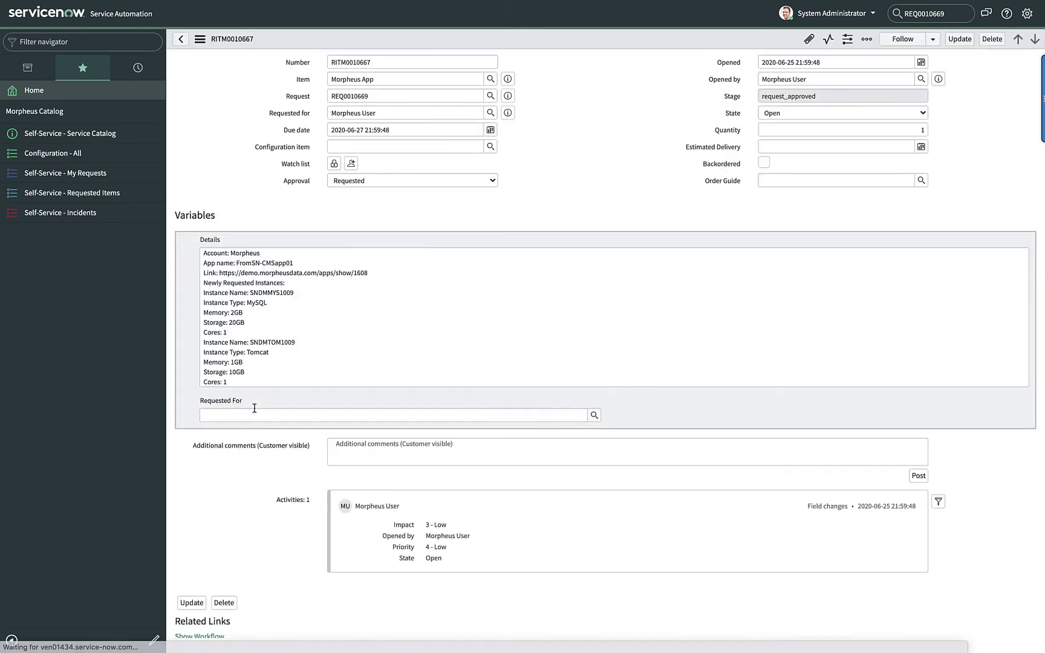
{"action": "left_click", "coordinate": [922, 114]}
{"action": "left_click", "coordinate": [914, 133]}
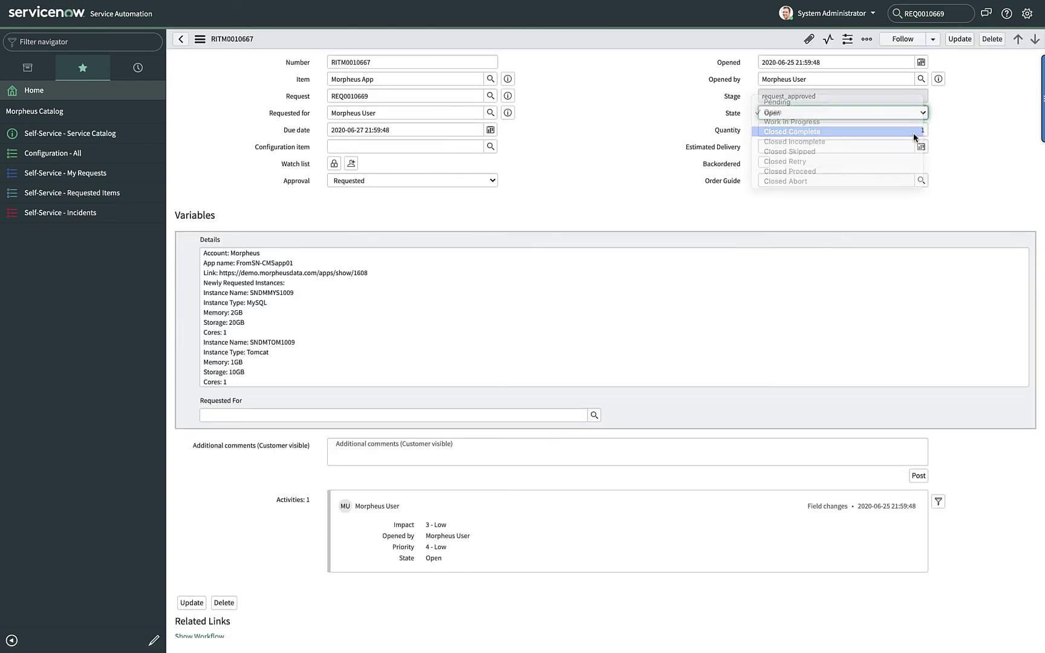
{"action": "left_click", "coordinate": [961, 39]}
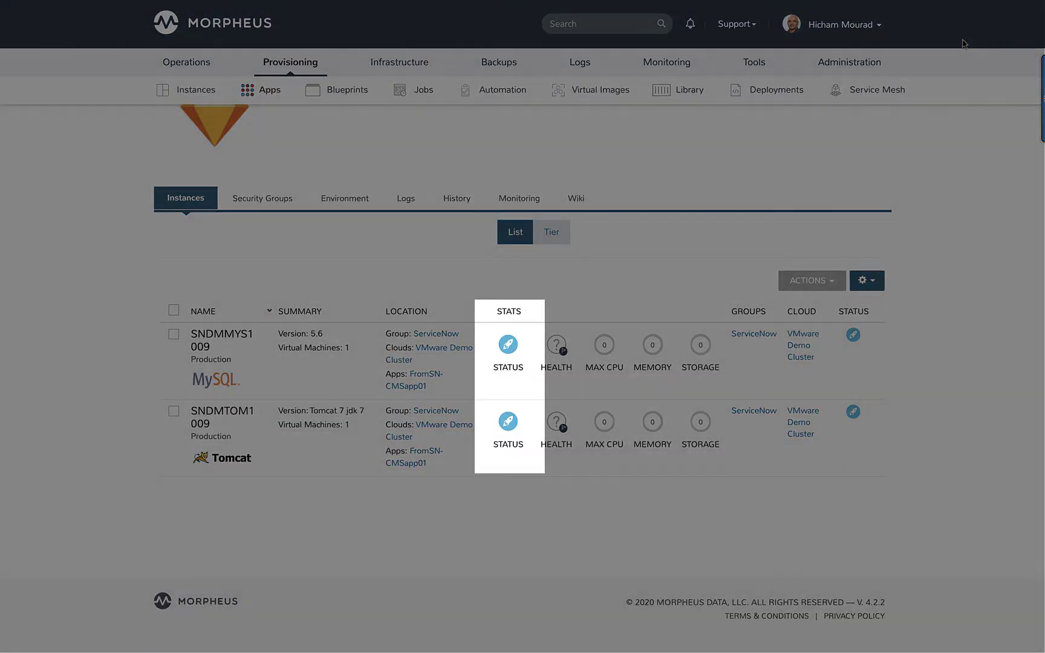
Step: Check that FromSN-CMSapp01's status still reads provisioning, then go back to the Apps list
{"action": "scroll", "coordinate": [808, 412], "scroll_direction": "up", "scroll_amount": 5}
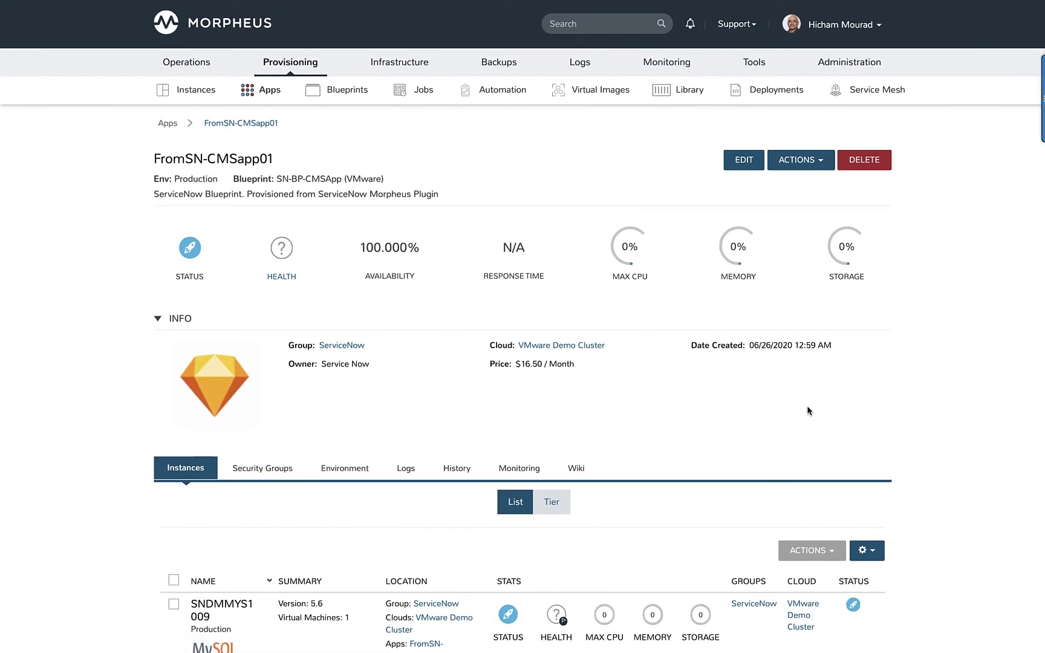
{"action": "mouse_move", "coordinate": [182, 259]}
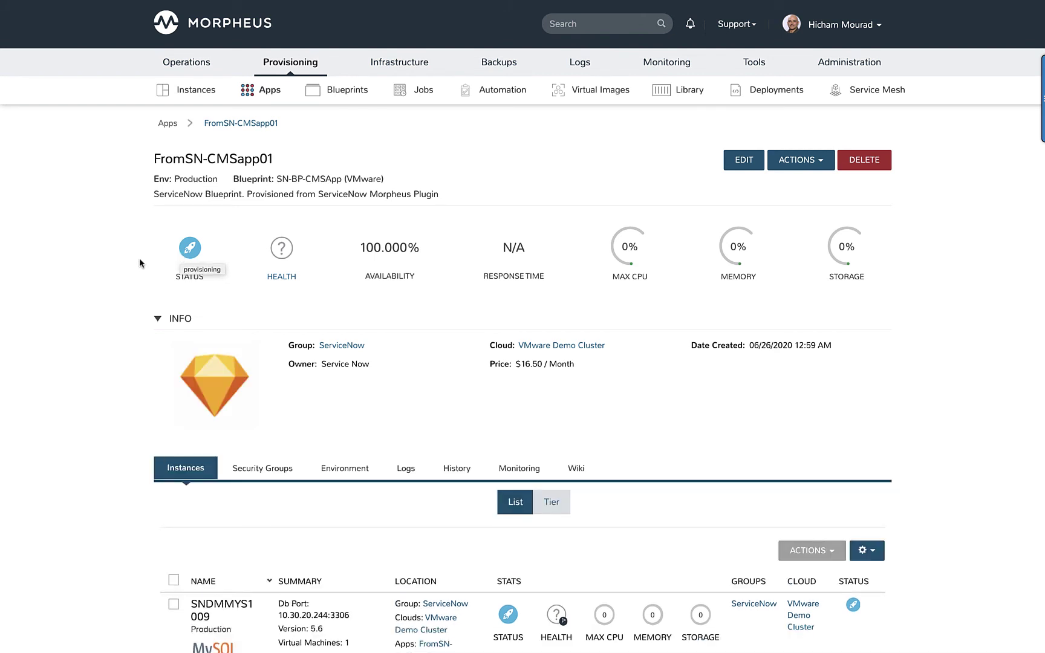
{"action": "left_click", "coordinate": [168, 122]}
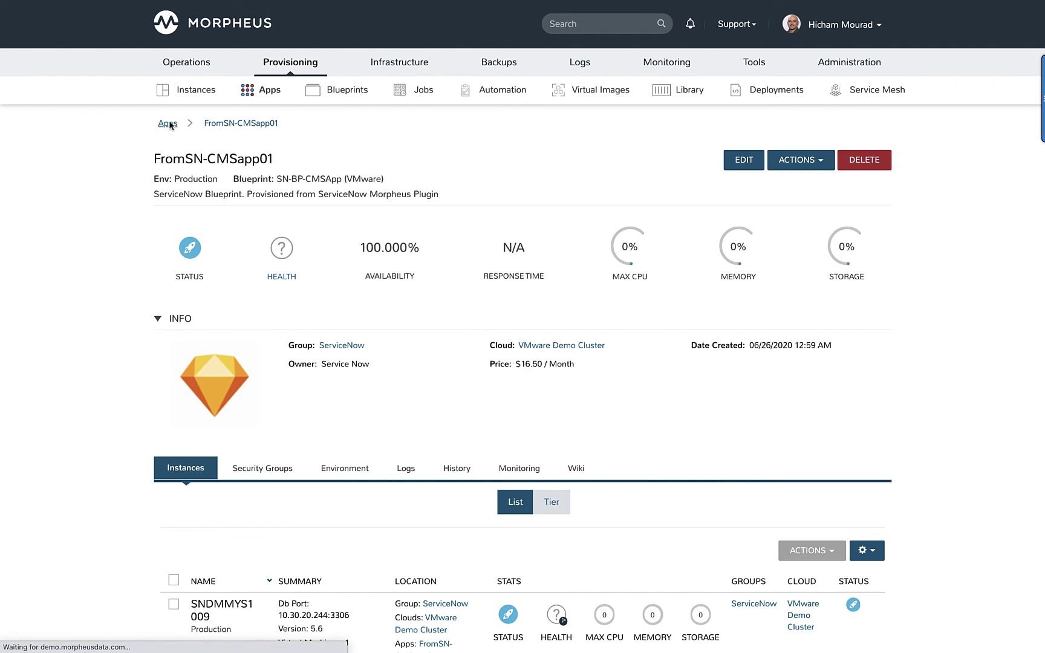